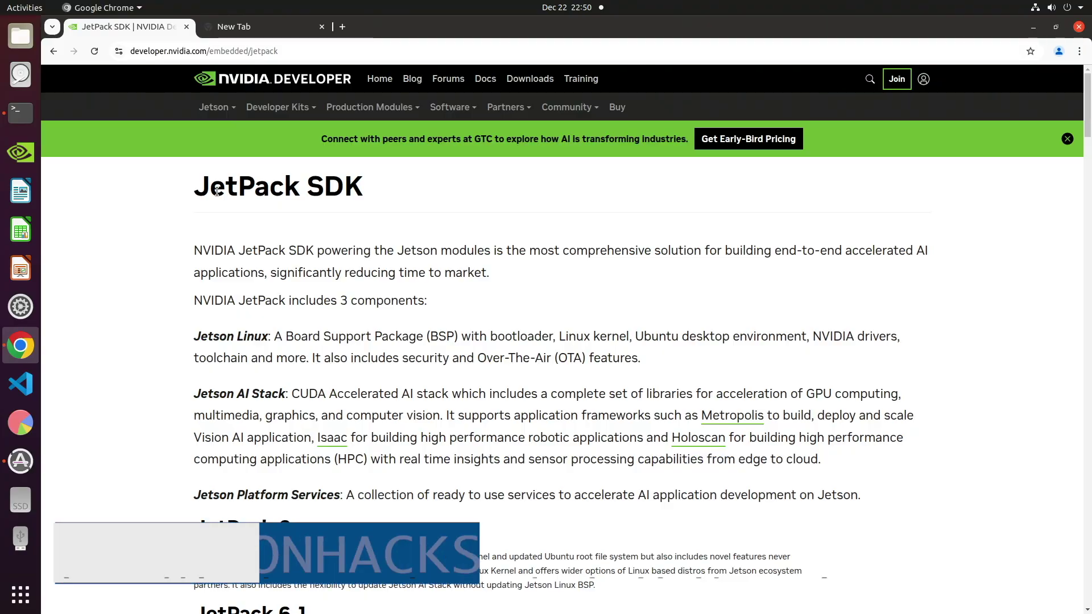
Expand the Jetson Orin Nano Developer Kit card and download the Super Developer Kit SD card image.
scroll(352, 271, down, 8)
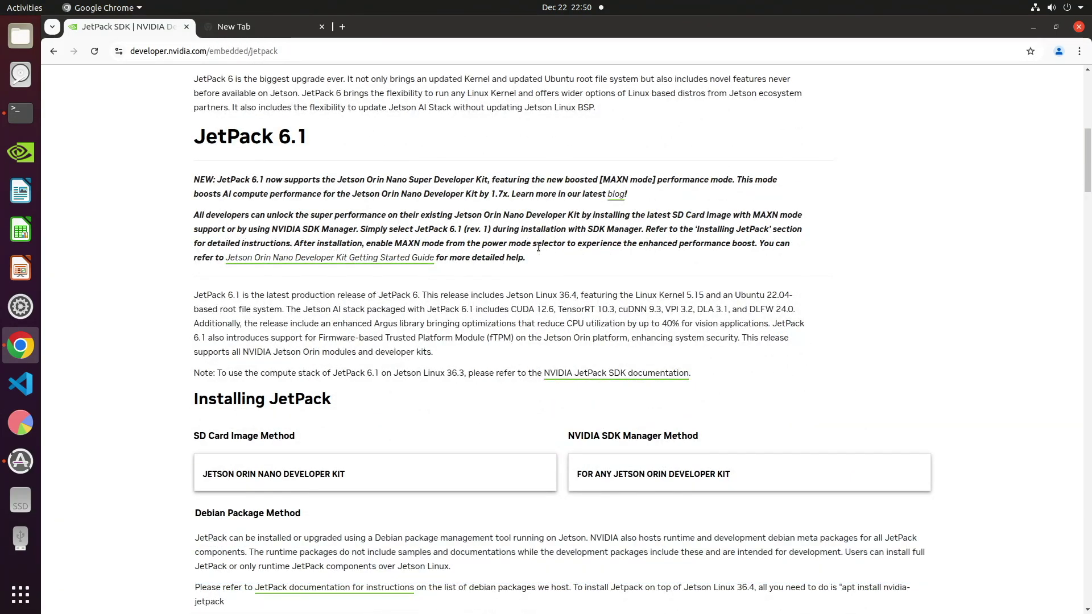
scroll(182, 329, down, 3)
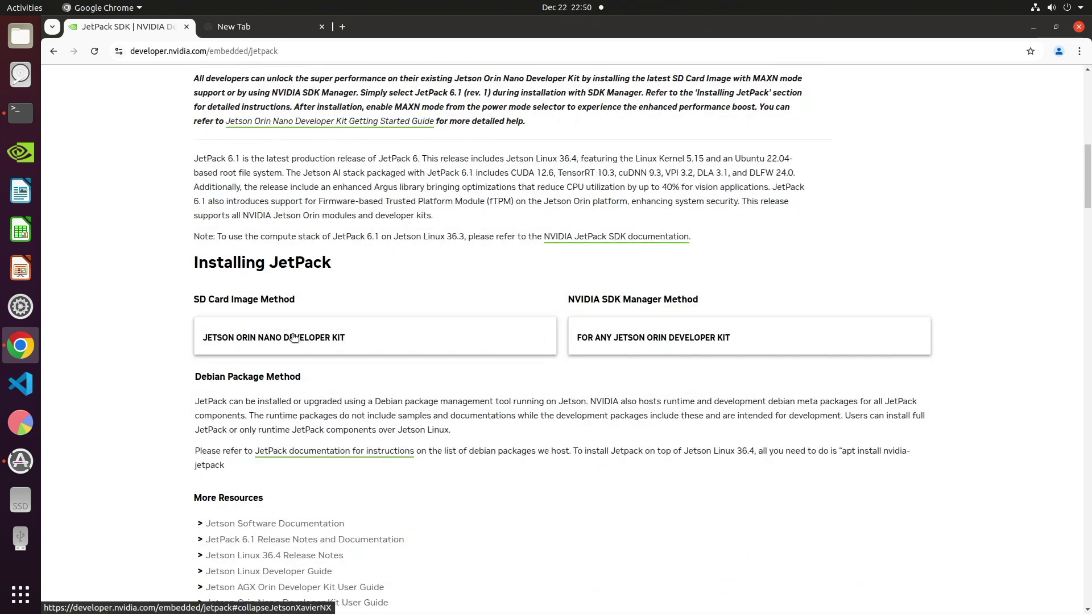
click(294, 337)
scroll(186, 375, down, 3)
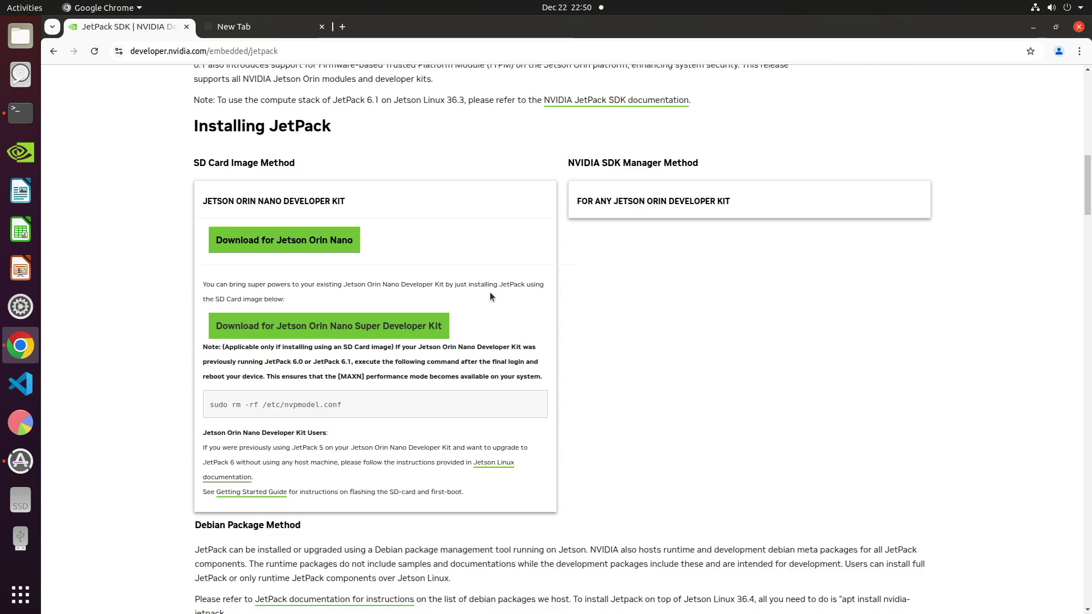
click(302, 328)
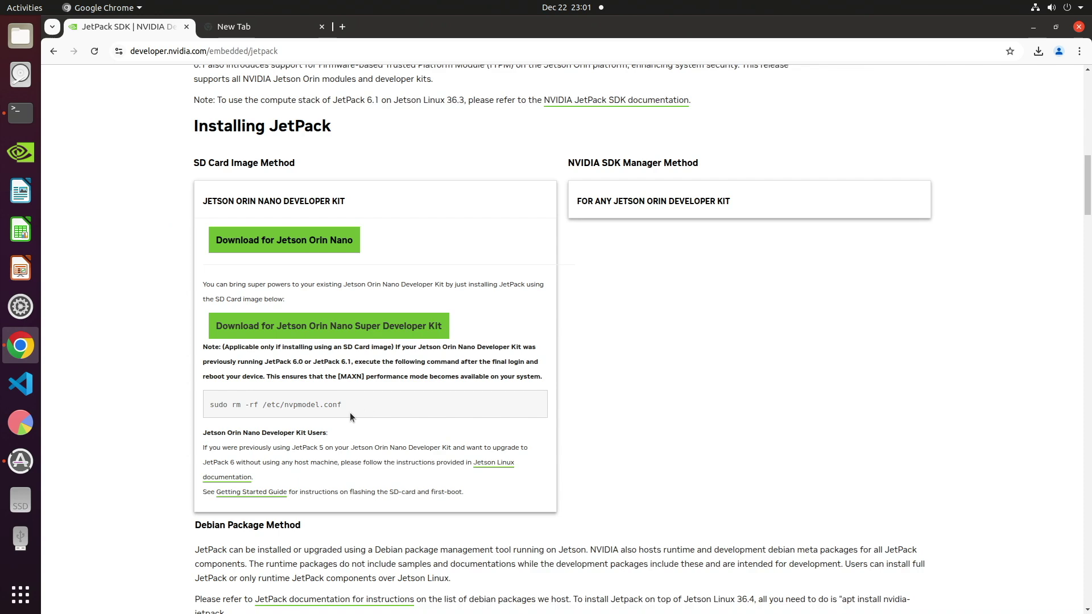
click(264, 493)
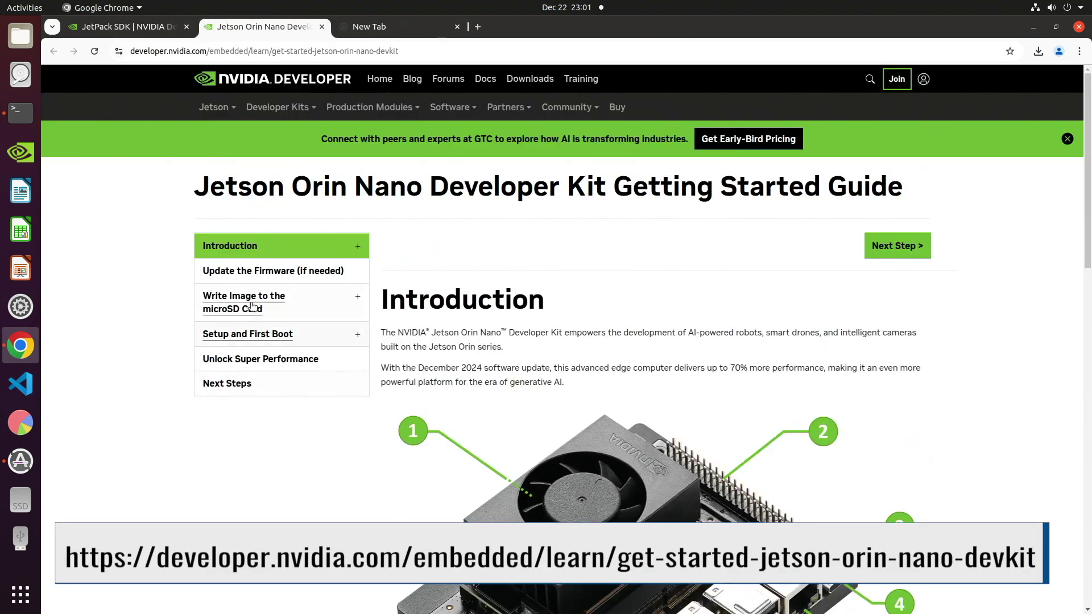
Follow the guide's Write Image Linux instructions to the Etcher website's download information.
click(293, 299)
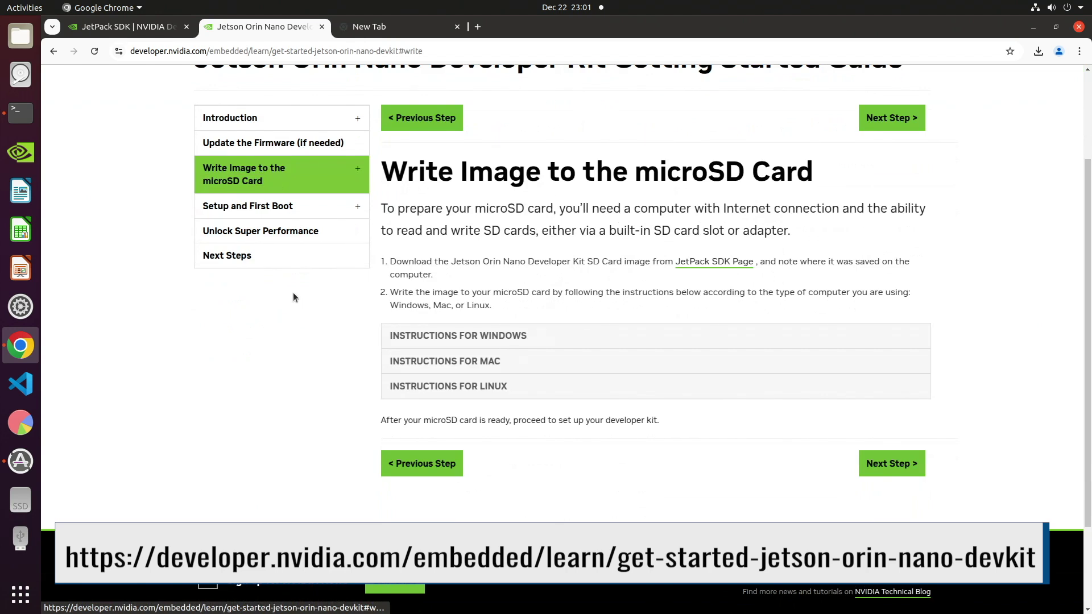
click(463, 390)
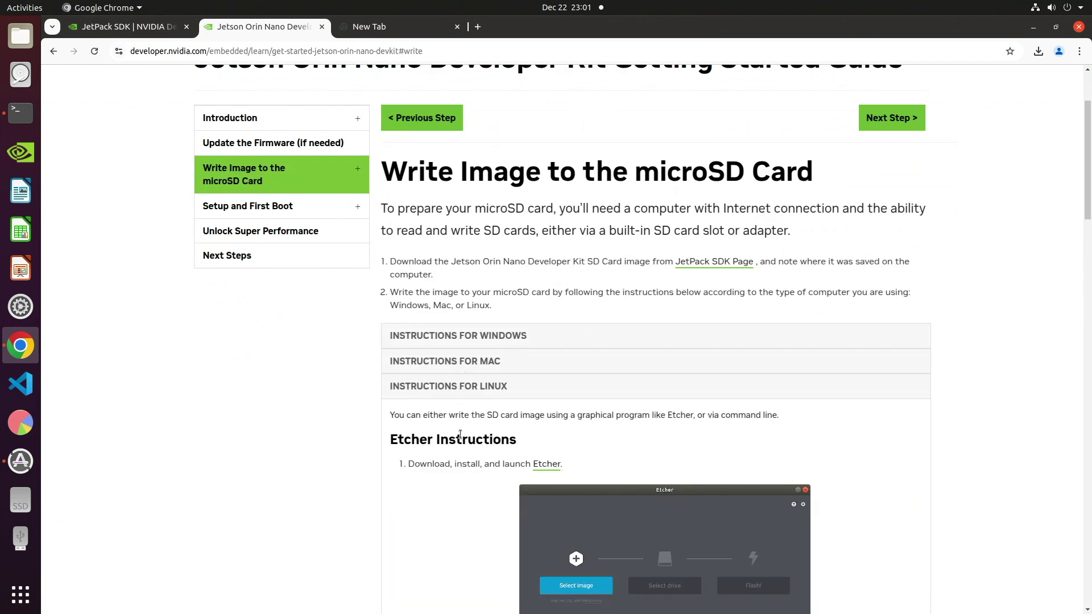
scroll(461, 433, down, 3)
click(541, 330)
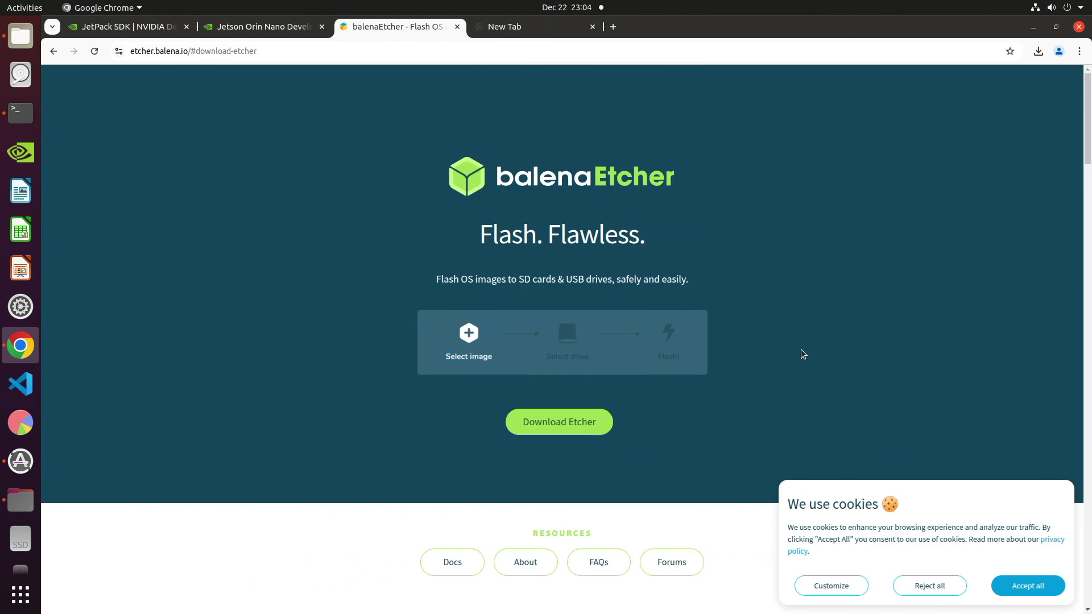
click(533, 422)
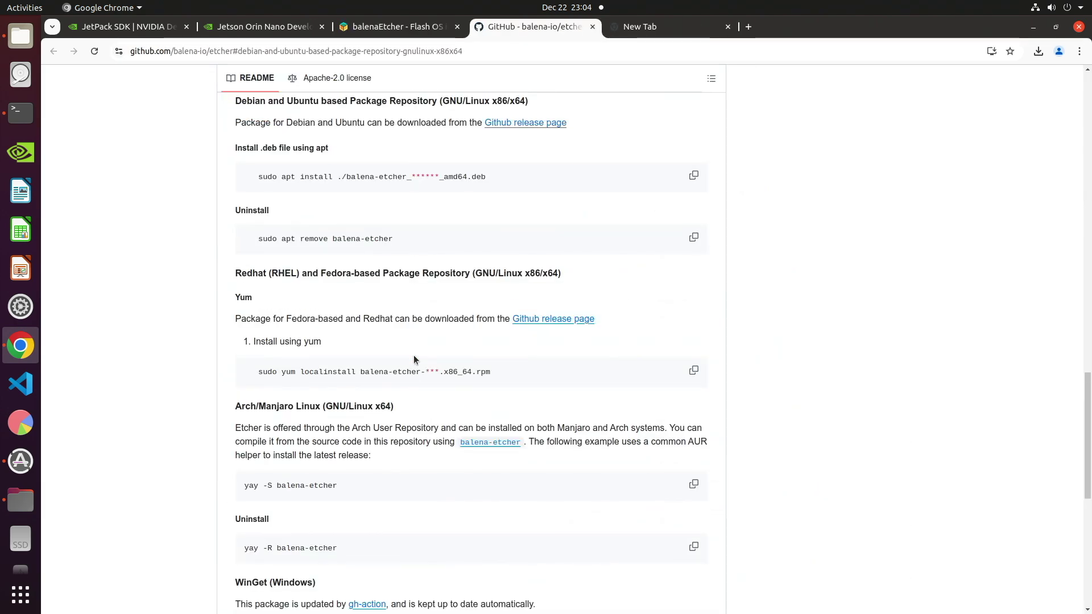
Open the balenaEtcher v1.19.25 GitHub release page and download balena-etcher_1.19.25_amd64.deb.
right_click(512, 125)
click(541, 143)
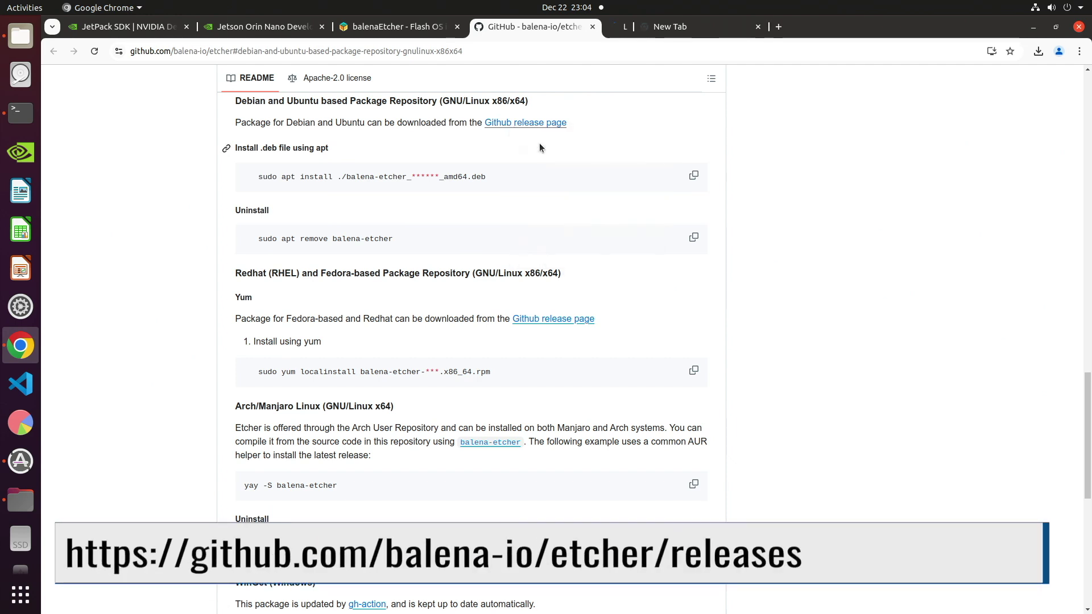
click(658, 27)
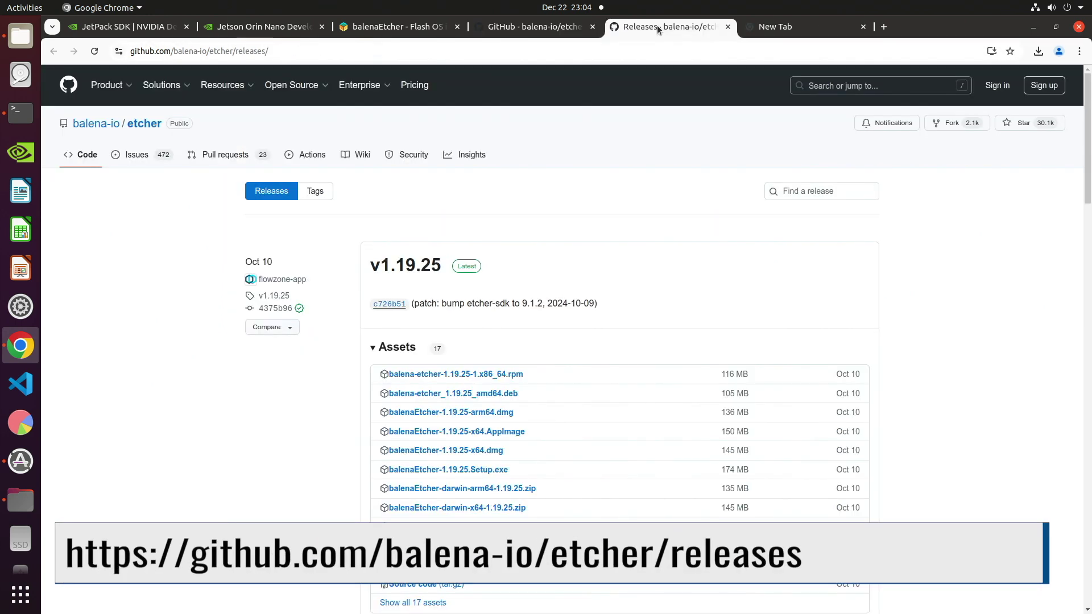
click(487, 394)
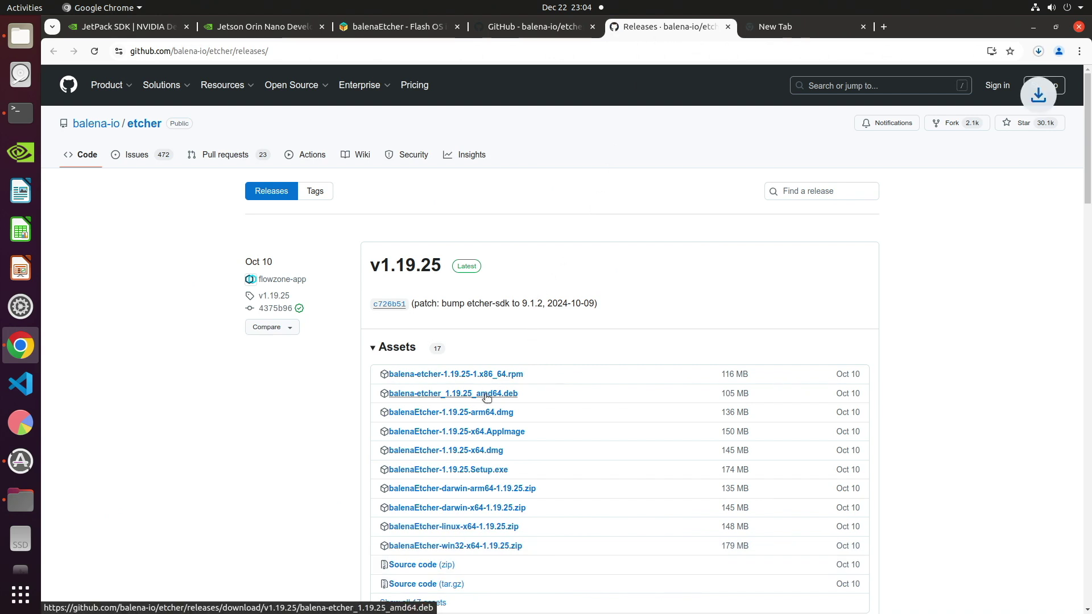
Open a terminal in the Downloads folder that holds the balena-etcher .deb package.
click(26, 43)
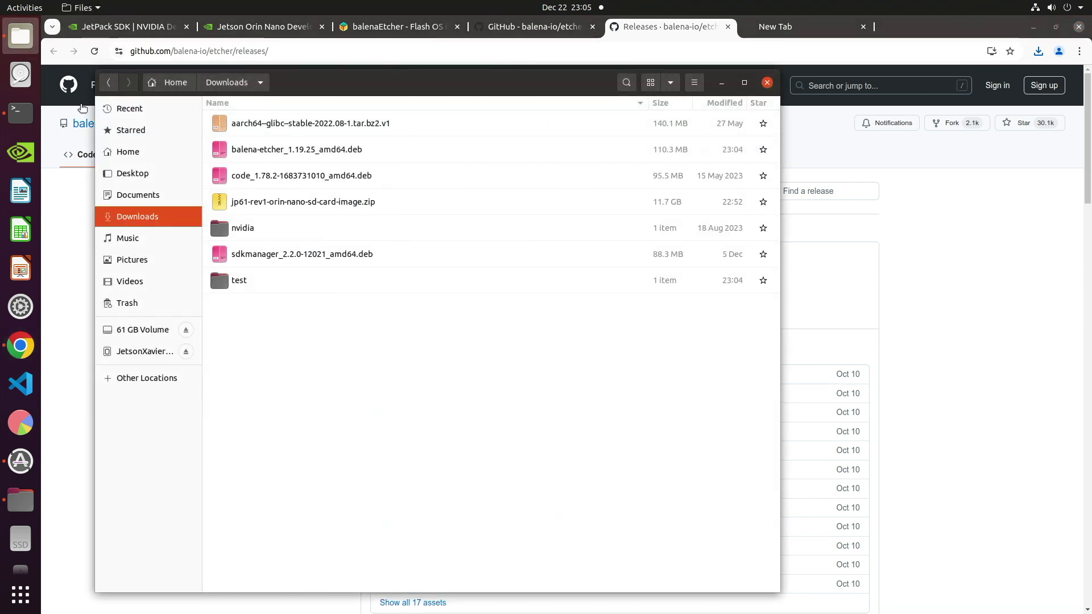
click(298, 150)
right_click(284, 334)
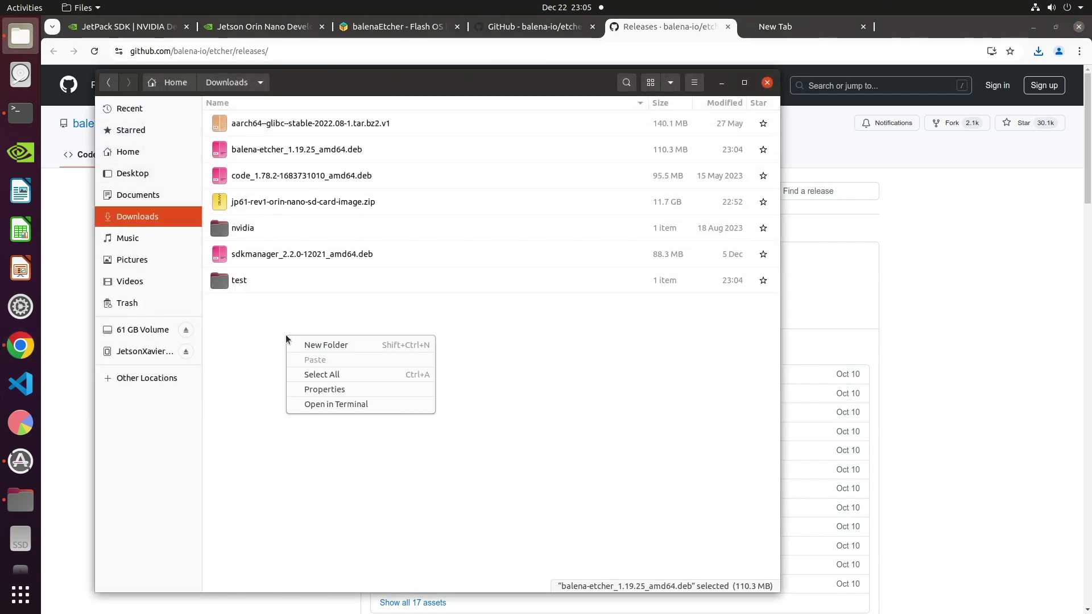
click(321, 405)
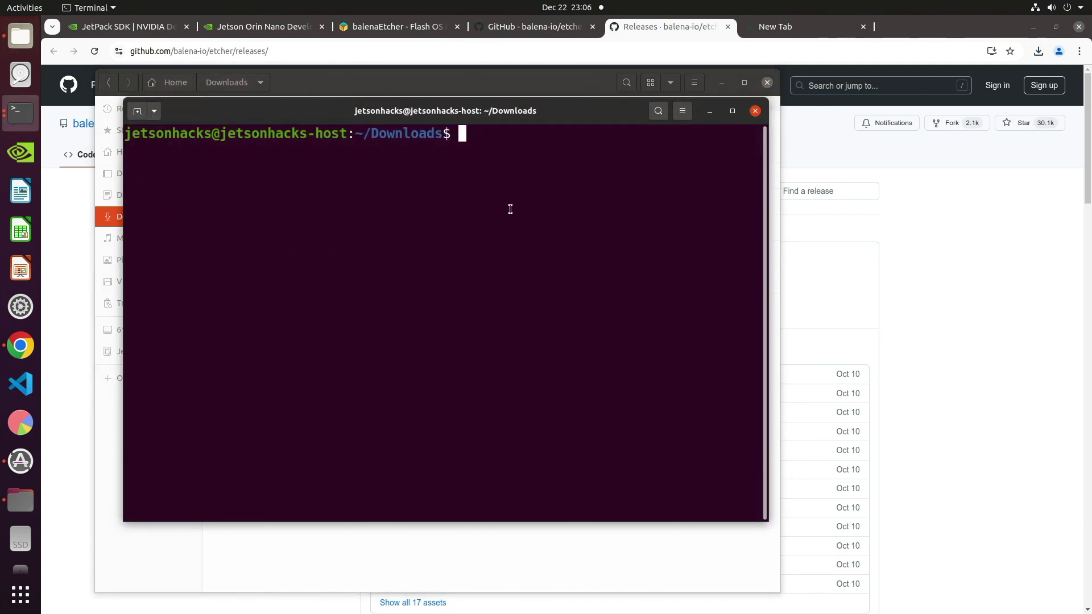
drag(546, 116, 570, 210)
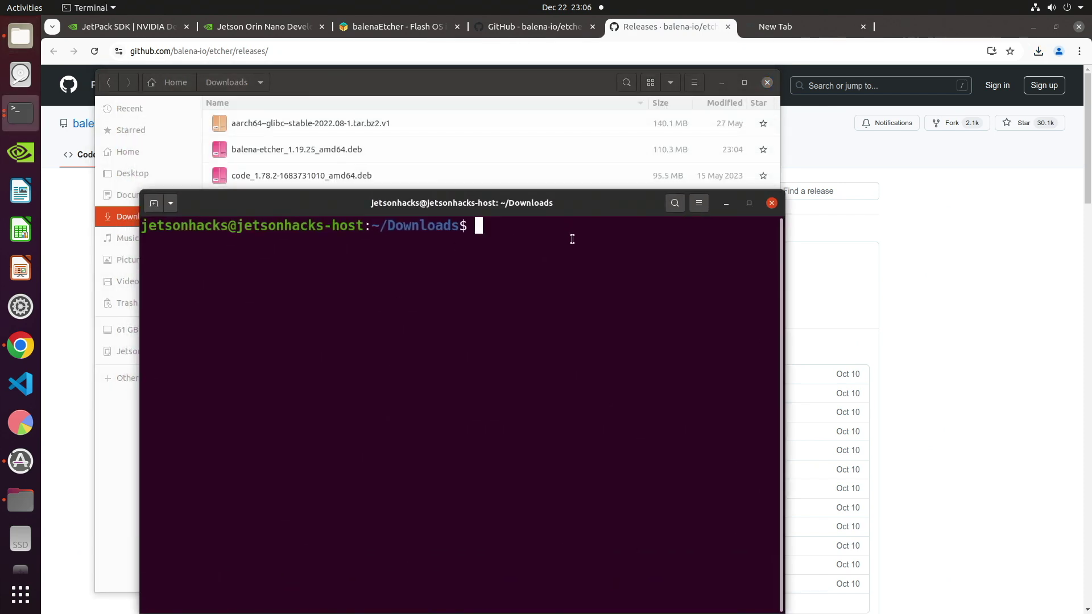
Install balena-etcher with sudo dpkg --install balena-etcher_1.19.25_amd64.deb.
text(sudo dpkg --install balena-etcher_1.19.25_amd64.deb)
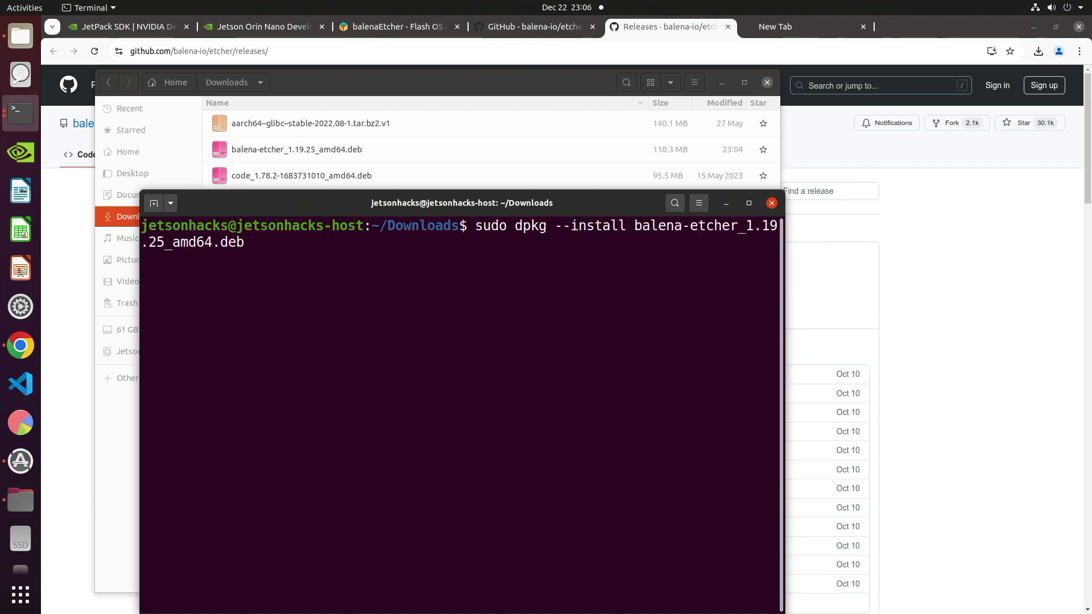
key(Return)
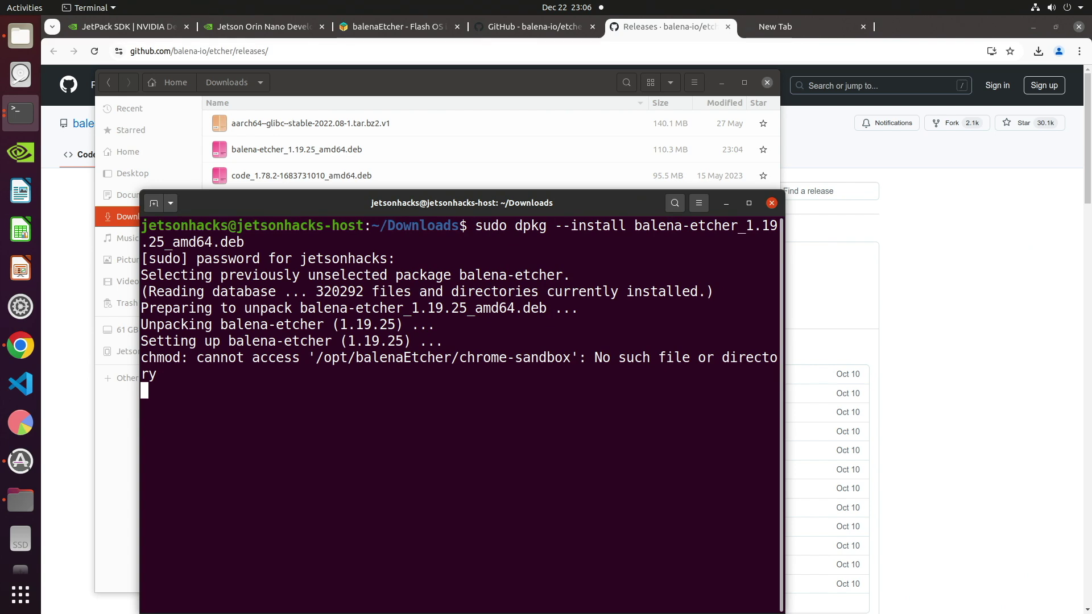
click(17, 595)
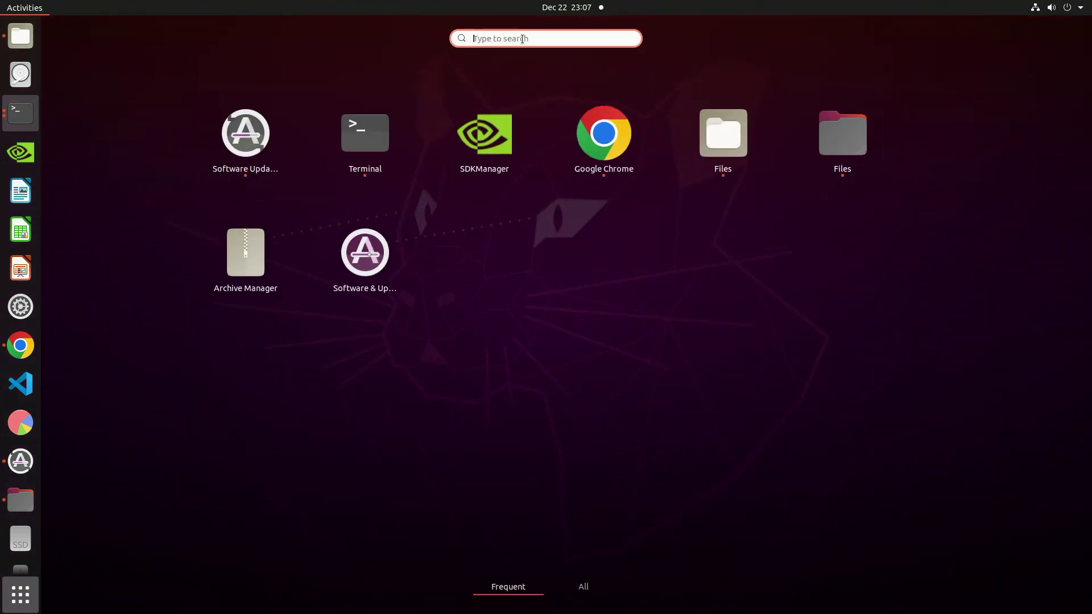
Launch balenaEtcher and load the JetPack SD card image zip from Downloads.
text(et)
click(545, 87)
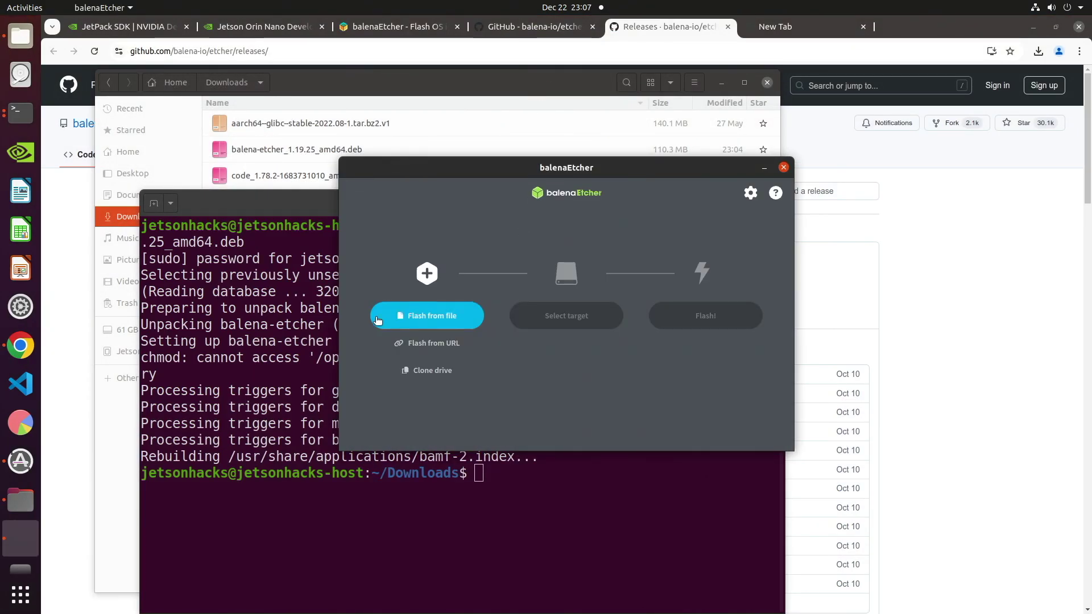
click(418, 322)
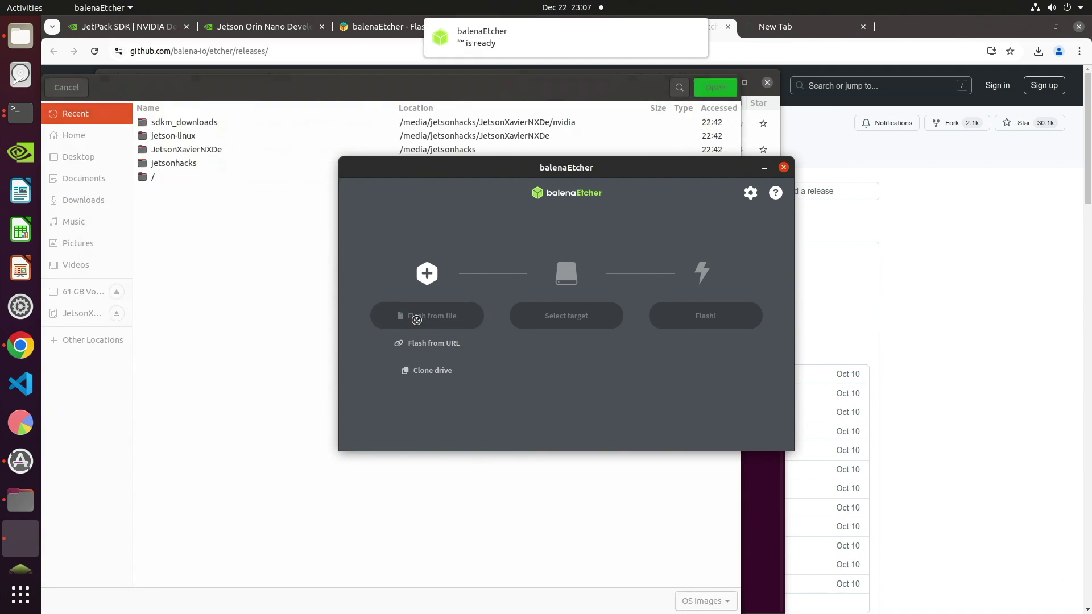
drag(449, 161, 596, 251)
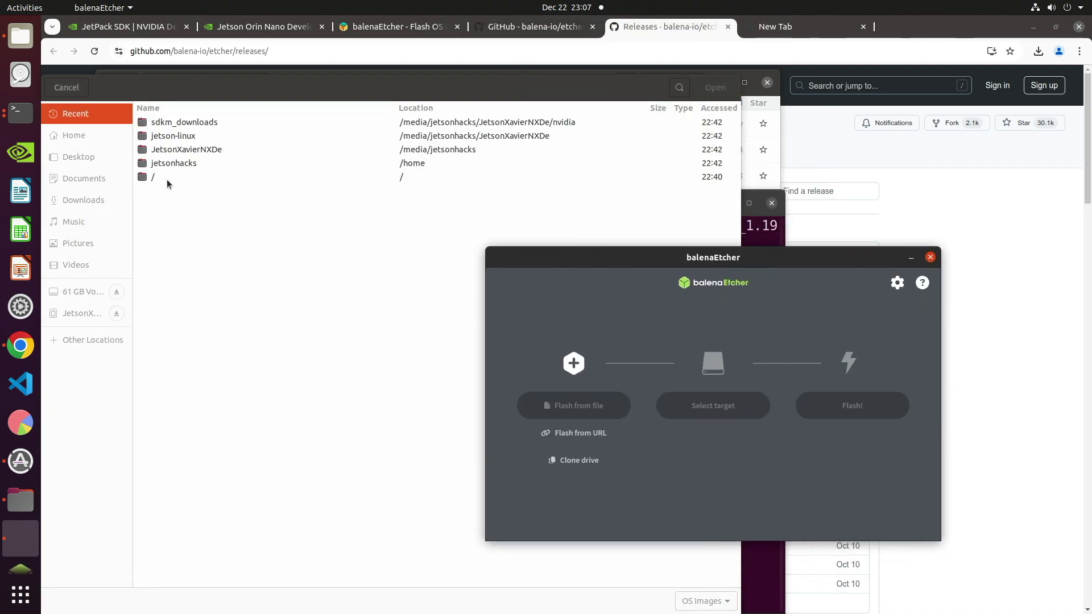
click(71, 200)
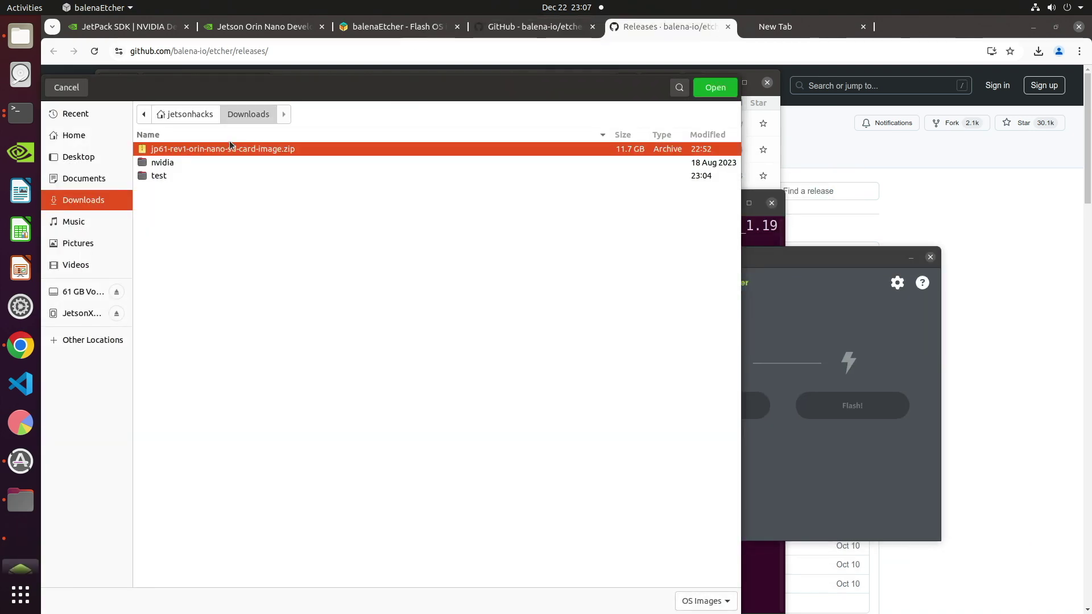
click(715, 86)
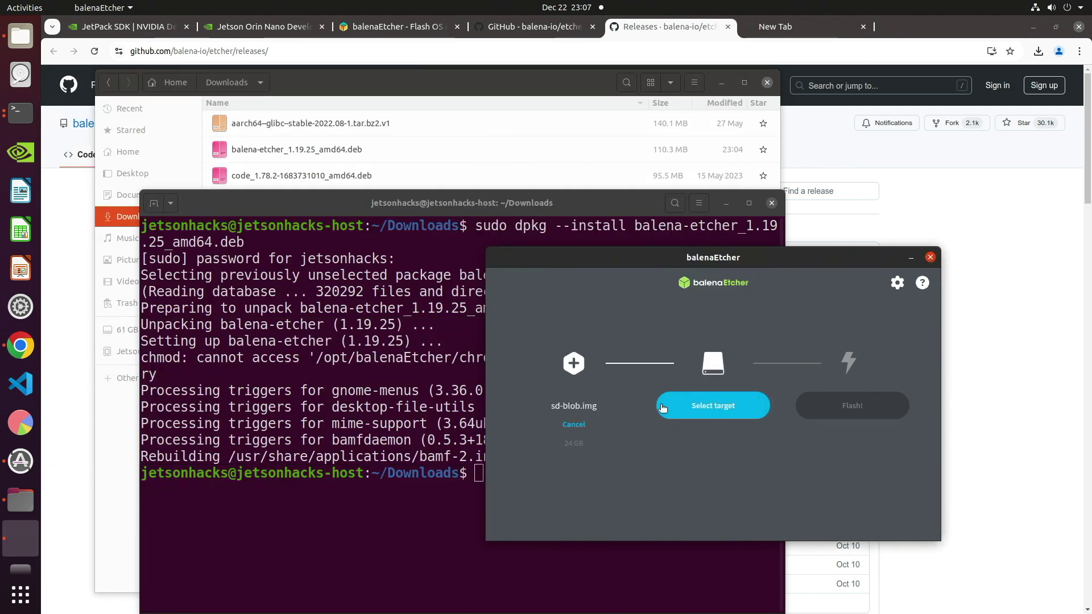
Target the 62.3 GB Generic drive at /dev/sdc and start flashing.
click(697, 410)
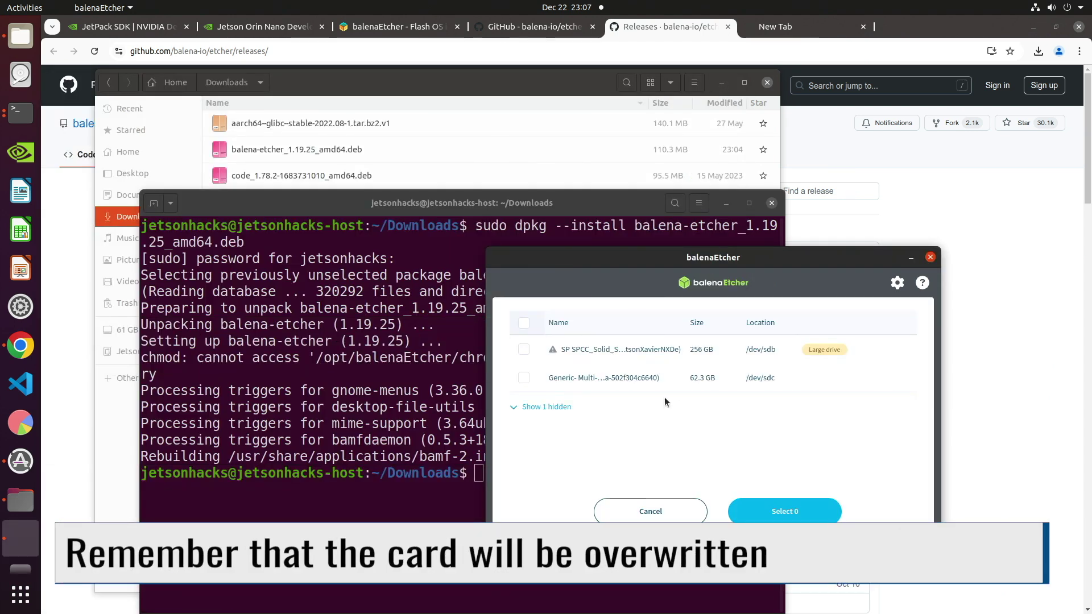
click(643, 385)
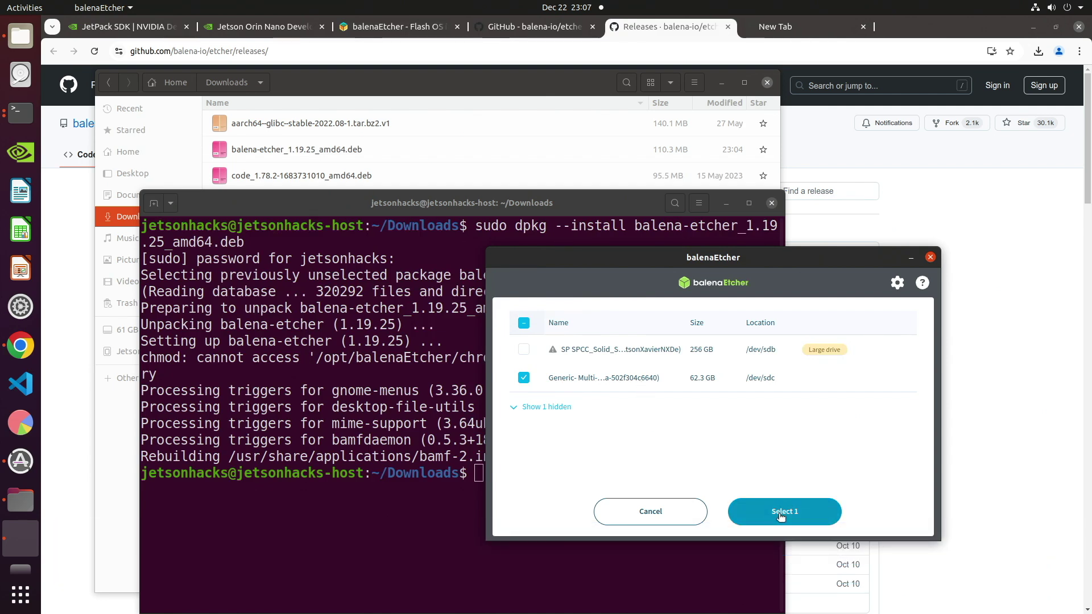
click(781, 515)
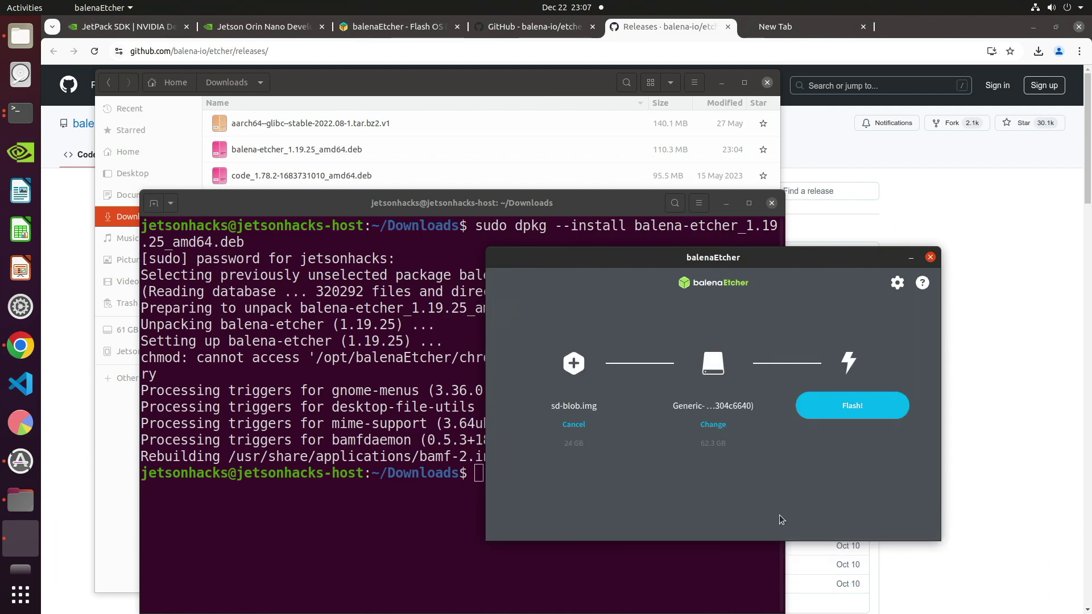
click(841, 413)
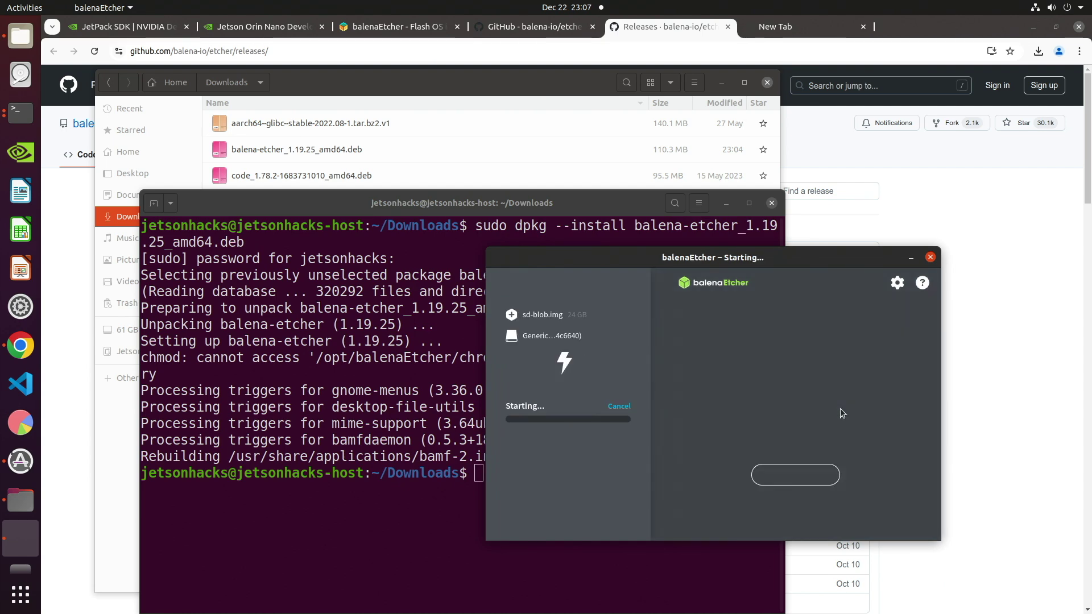
Authenticate with the sudo password so Etcher can write the card.
text(********)
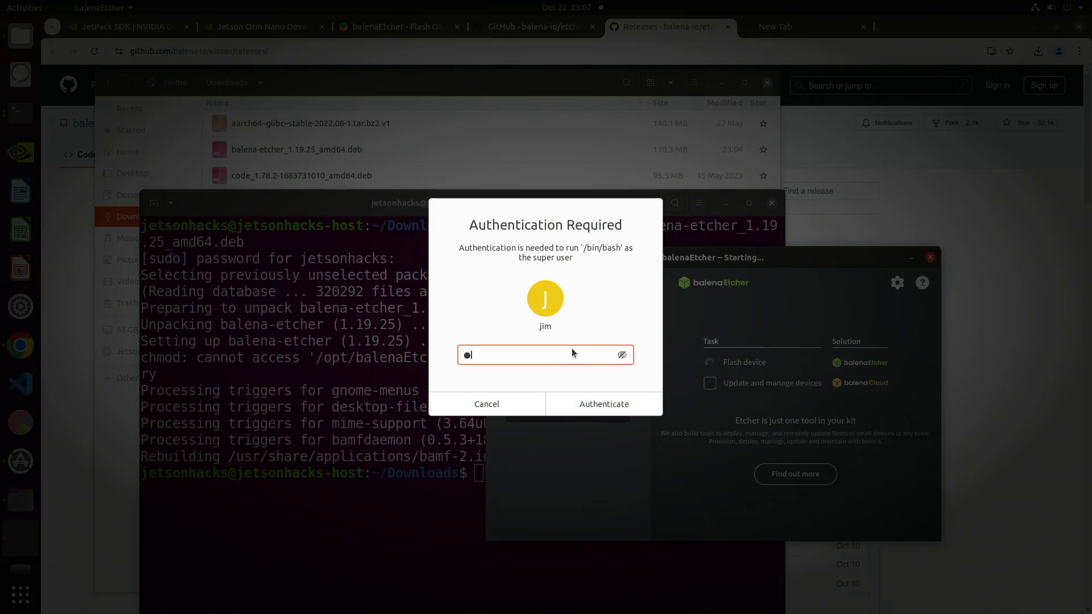
key(Return)
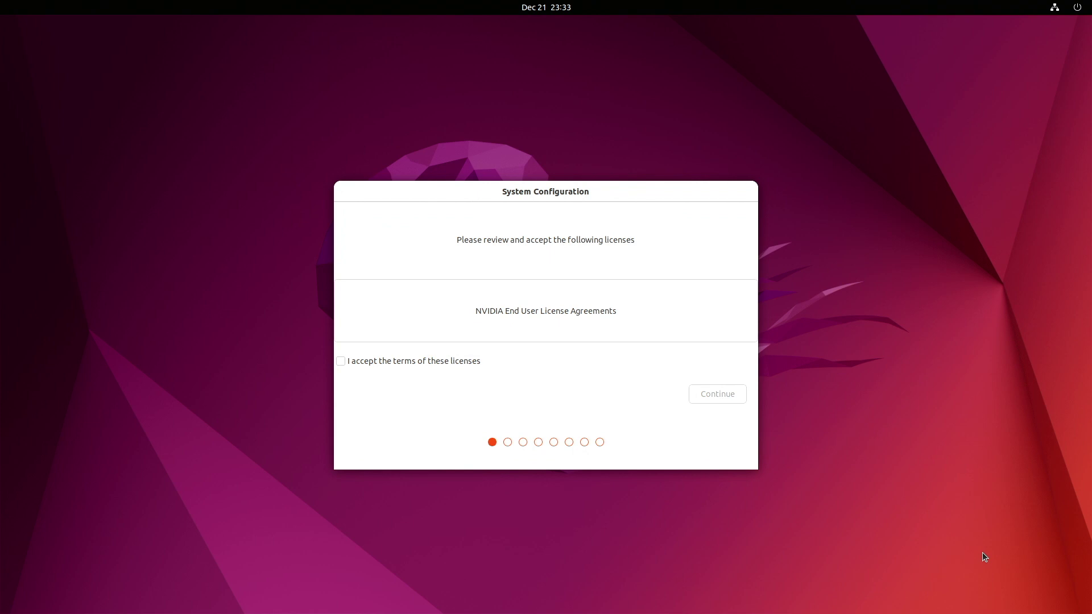
Accept the NVIDIA licence and confirm English language, English (US) keyboard and time zone.
click(341, 362)
click(715, 394)
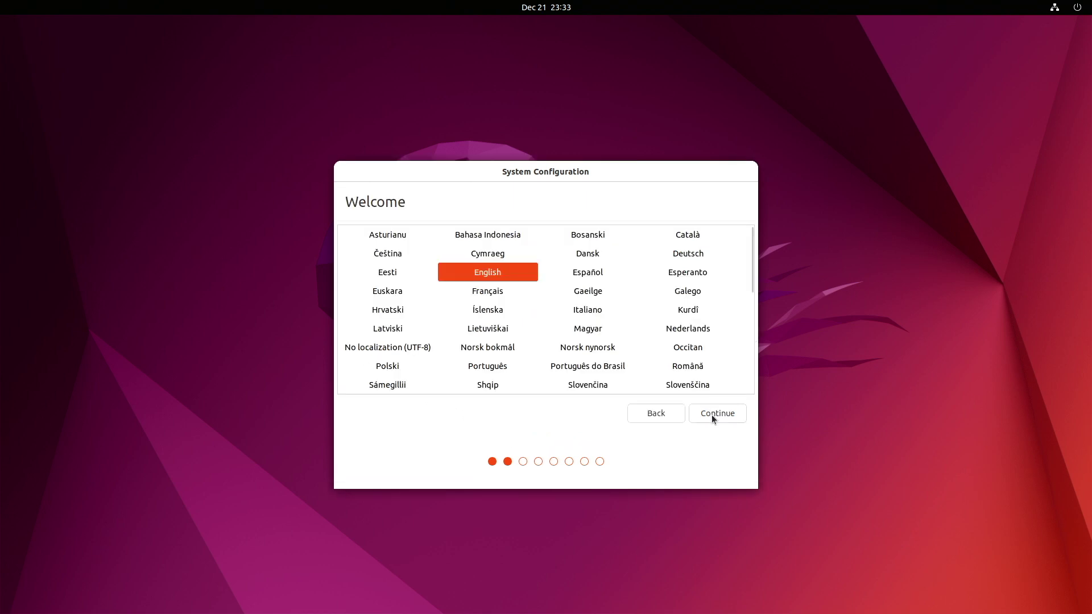
click(711, 416)
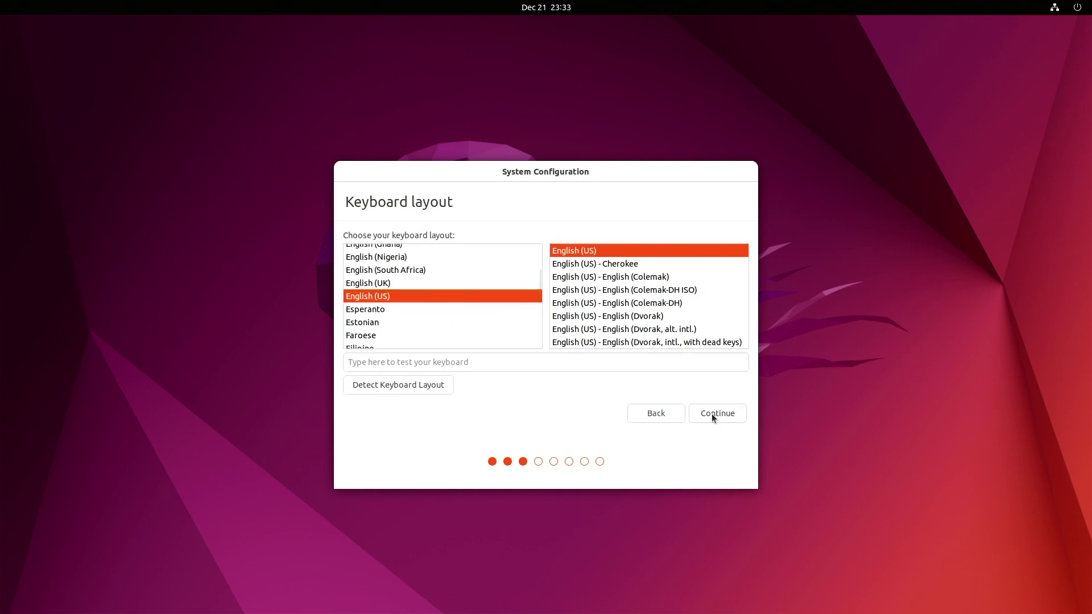
click(712, 414)
click(711, 414)
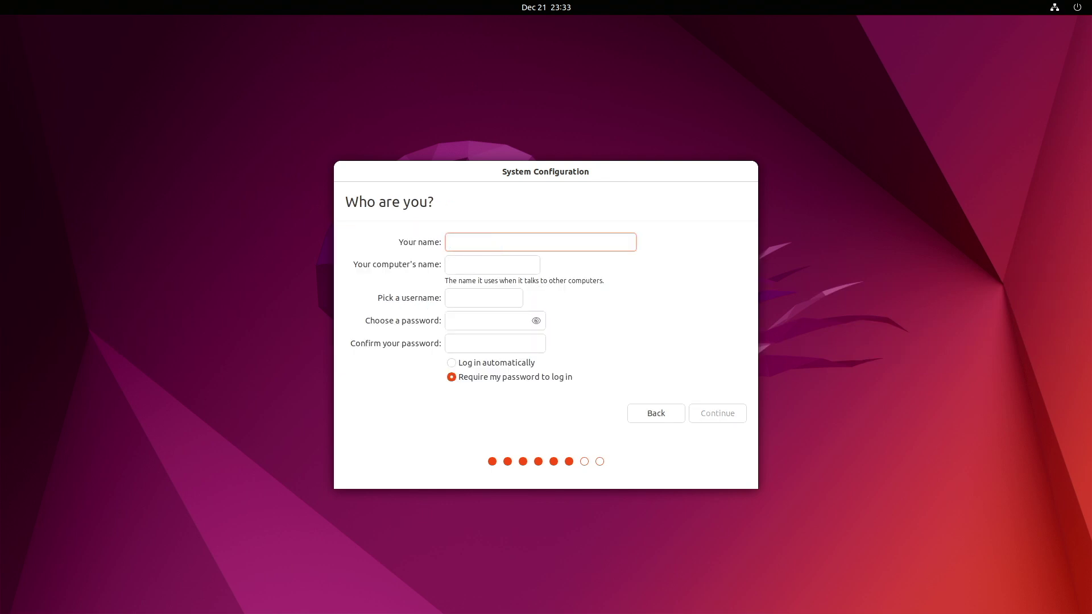
Create the user account on computer jetsonhacksS, keep the 57948 MB APP partition, and install Chromium.
text(jim)
key(Tab)
text(j)
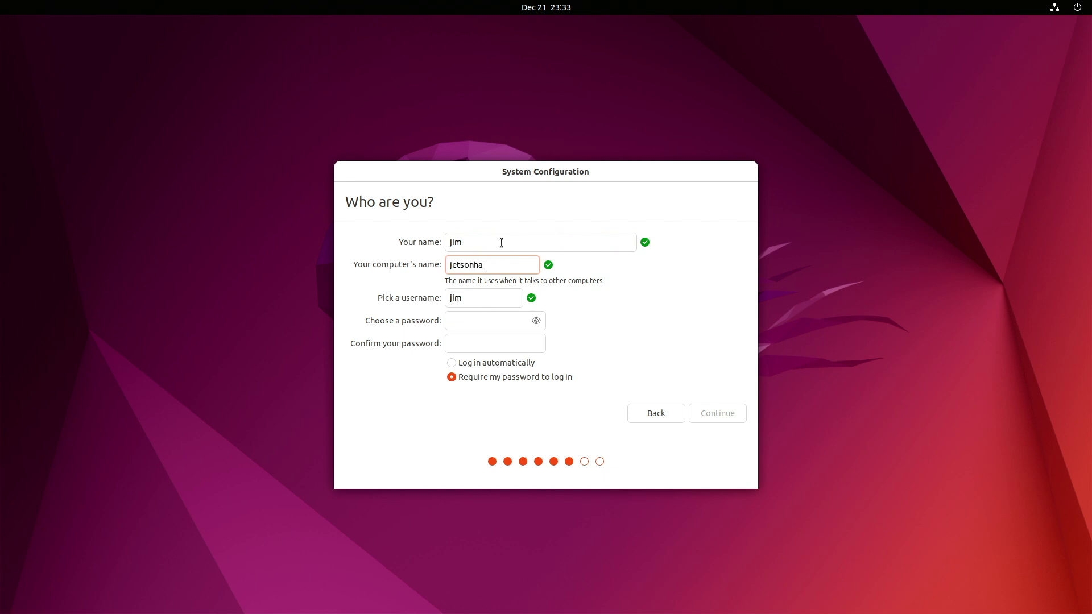
text(etsonhacksS)
key(Tab)
key(Tab)
text(xxxxxx)
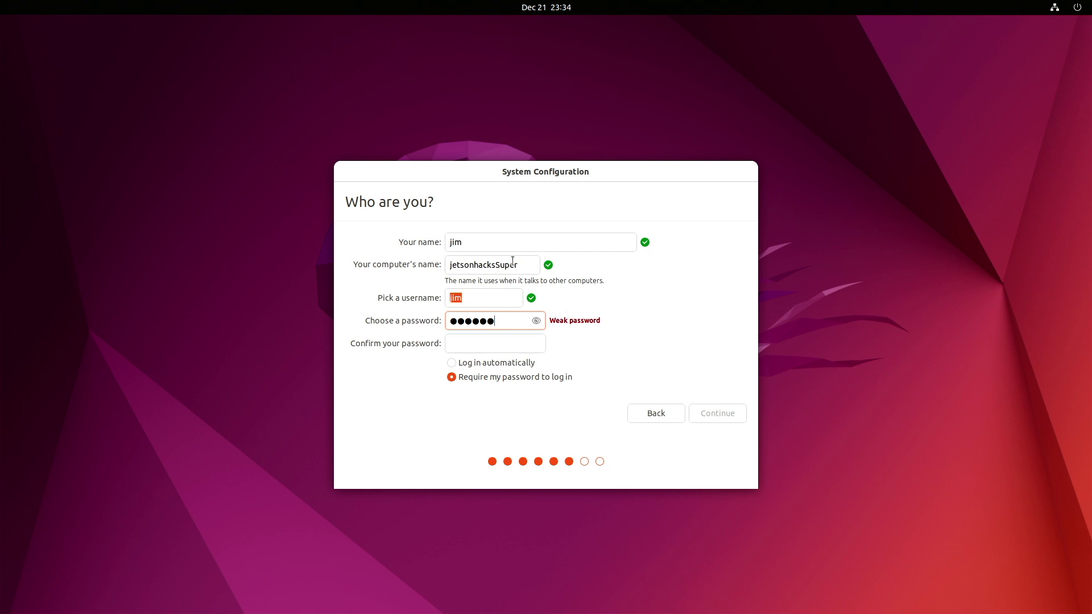
key(Tab)
text(xxxxxx)
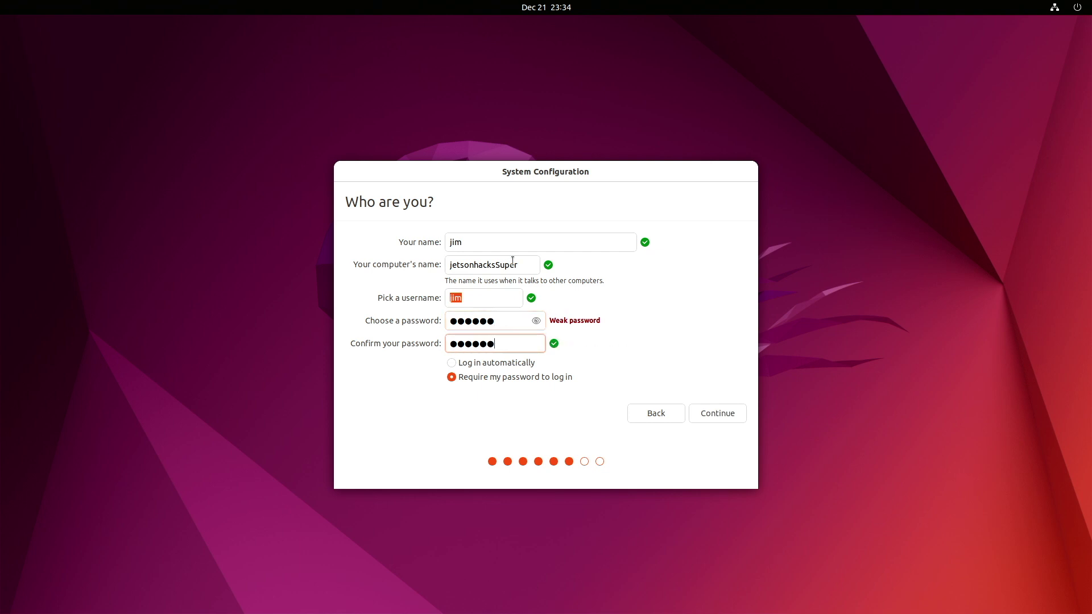
click(704, 416)
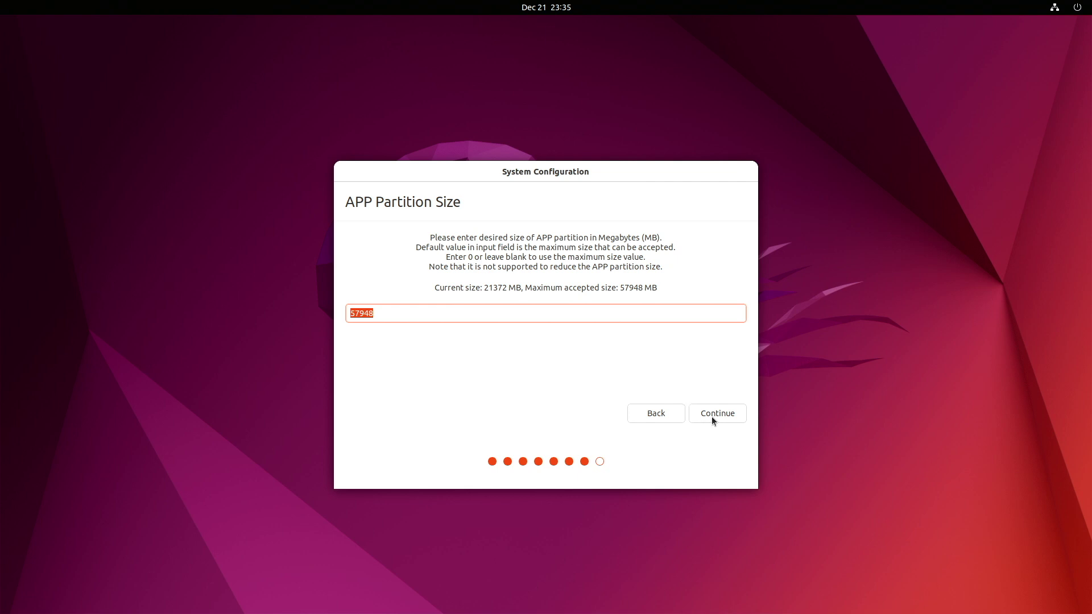
click(712, 417)
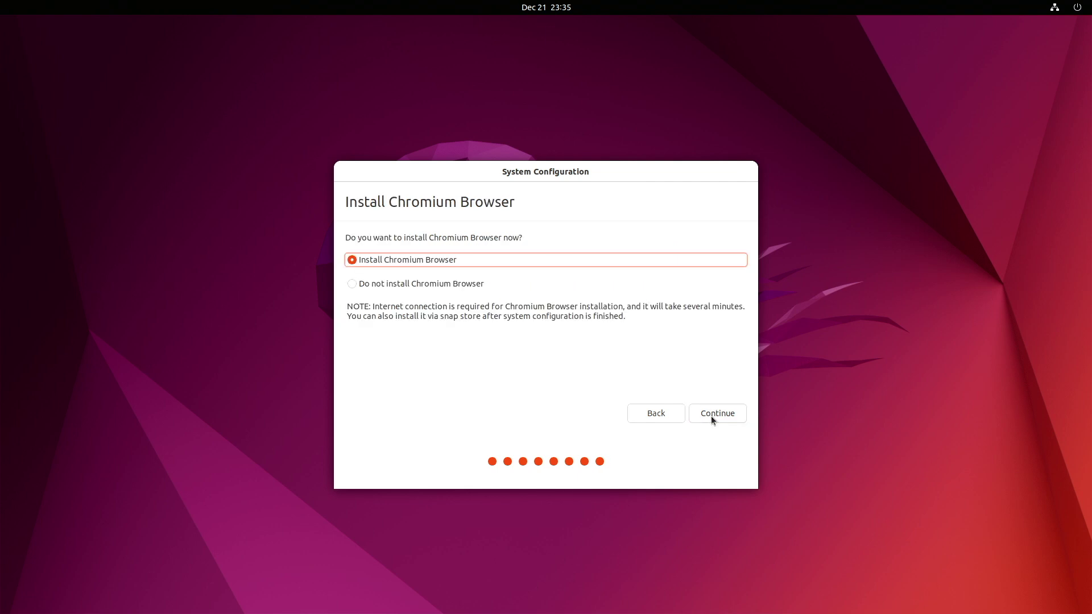
click(712, 416)
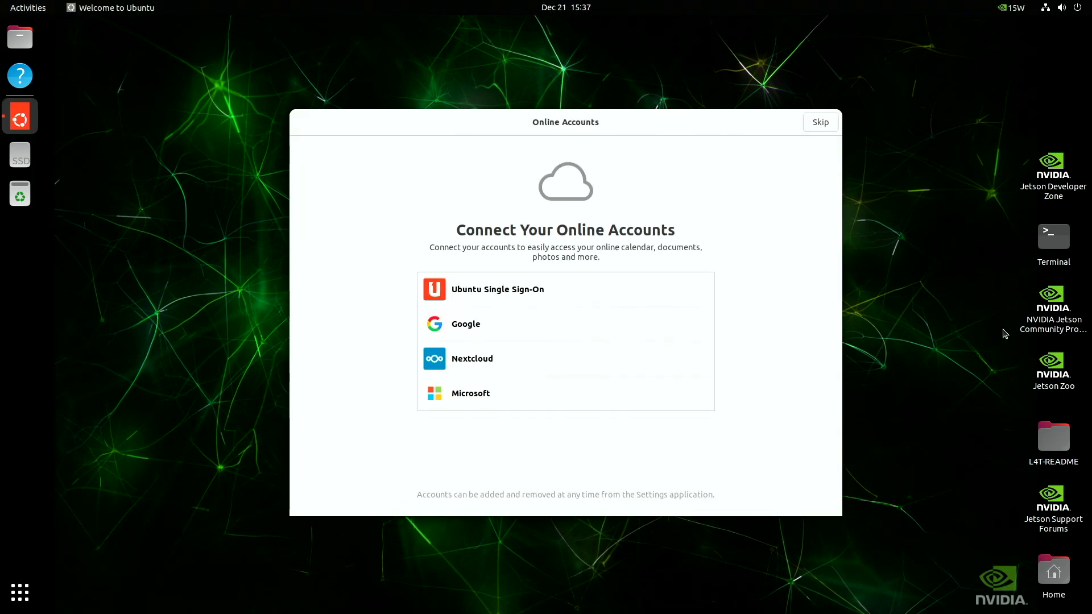
Finish the Welcome to Ubuntu wizard, skipping online accounts and declining system info.
click(820, 121)
click(820, 122)
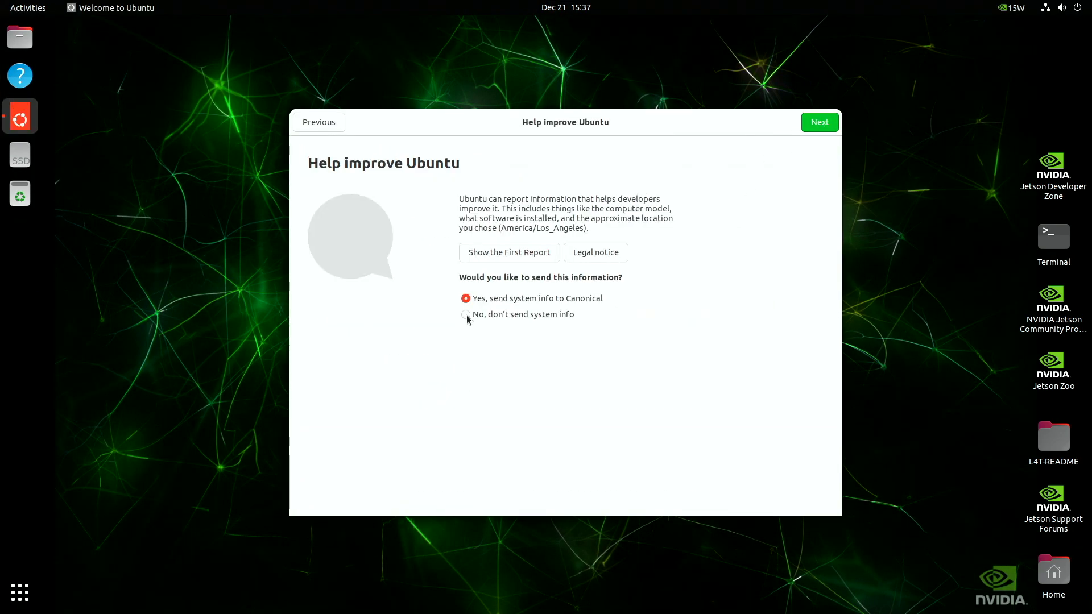
click(820, 121)
click(819, 121)
click(819, 121)
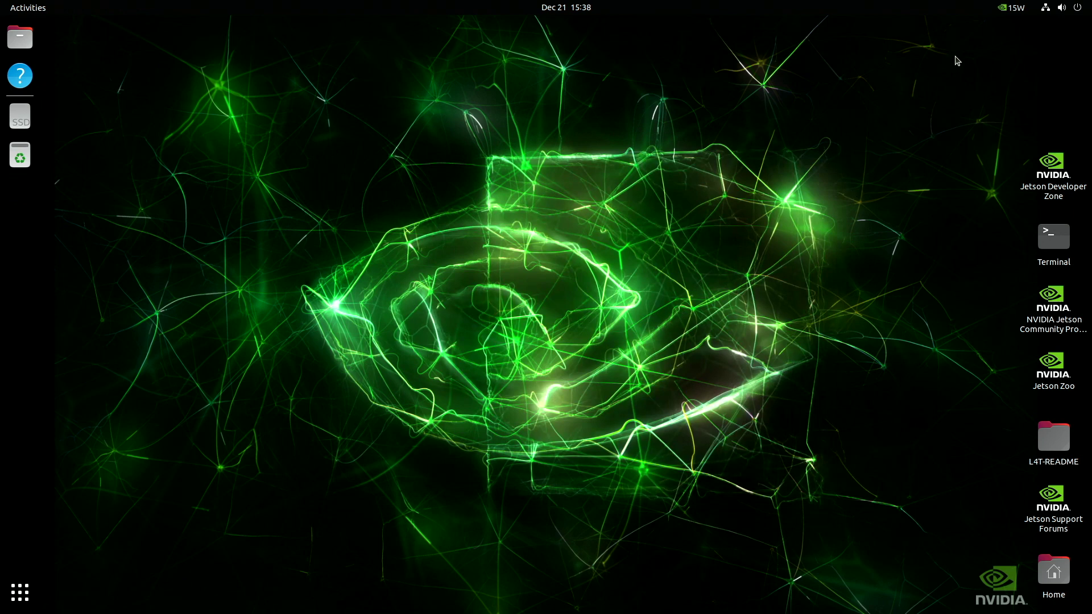
Check the power mode options and leave the Jetson at 15W.
click(1012, 8)
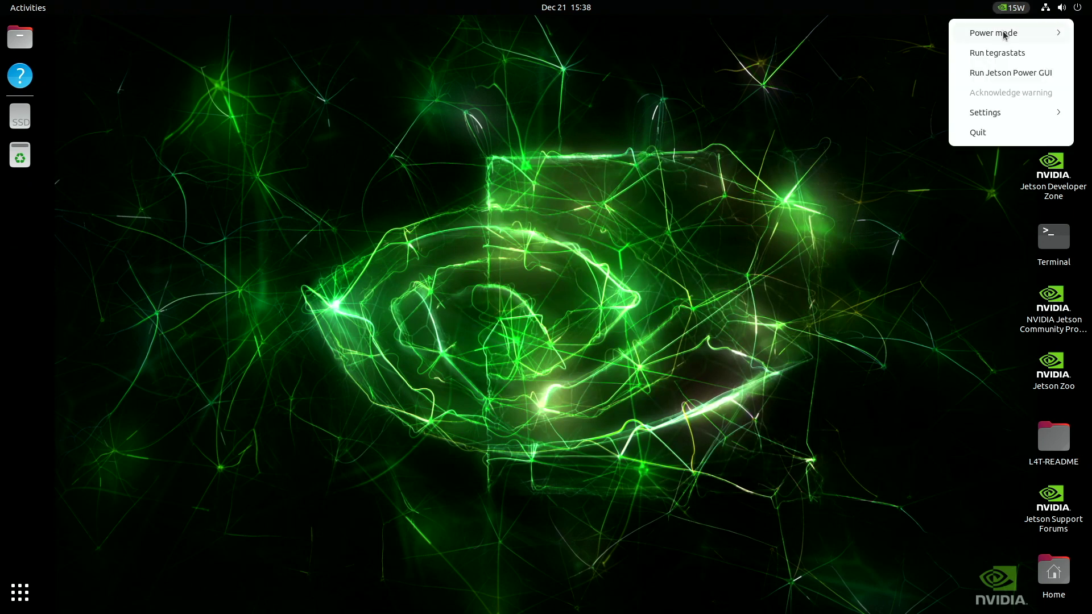
click(1004, 34)
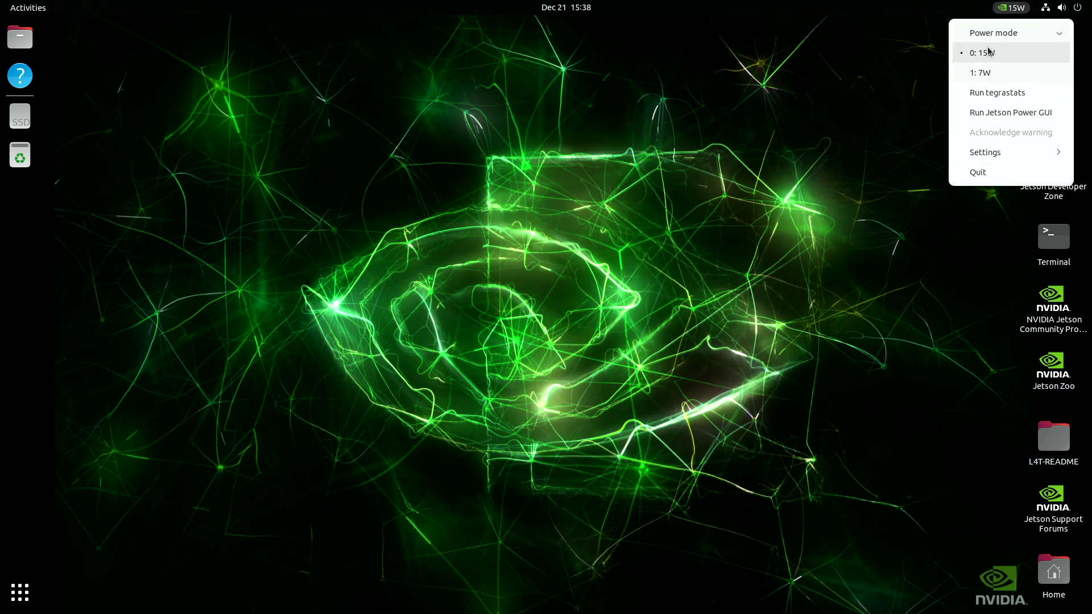
click(911, 70)
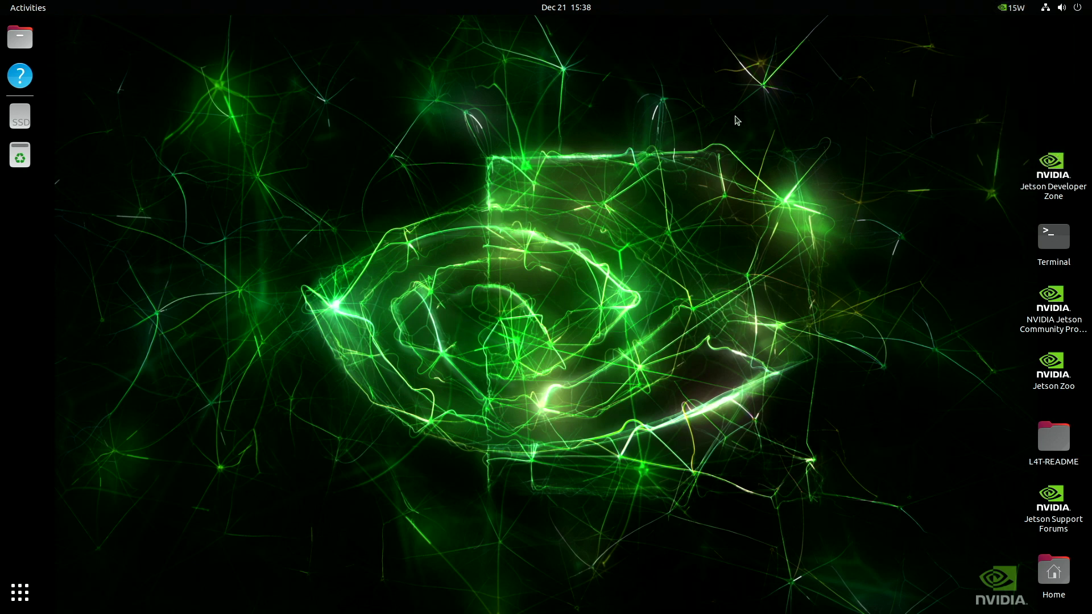
click(1053, 243)
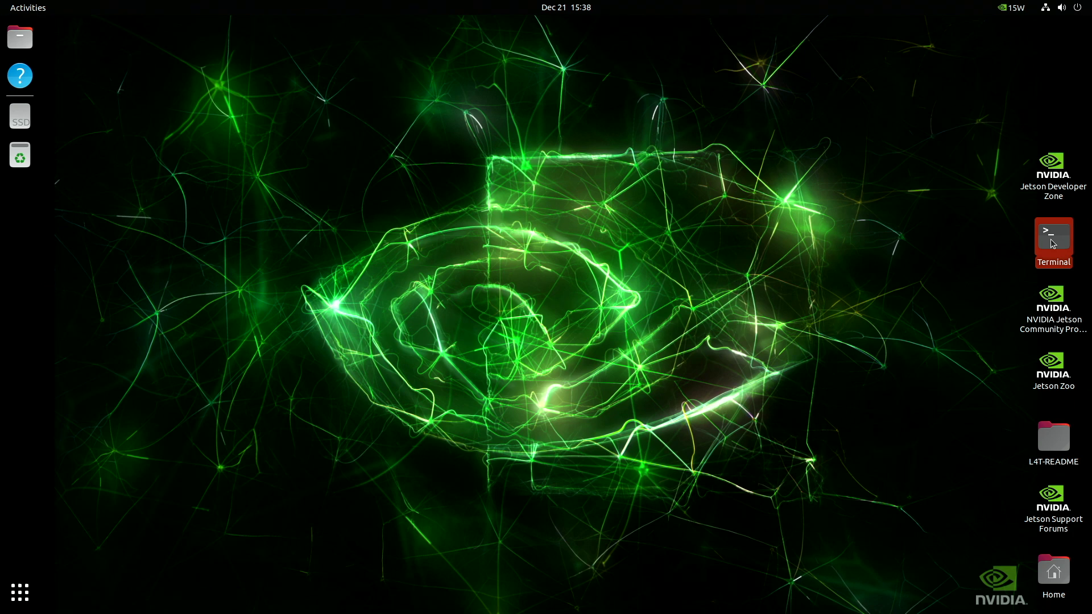
Open a terminal and give it a new default profile using the Monospace 16 font.
double_click(1053, 244)
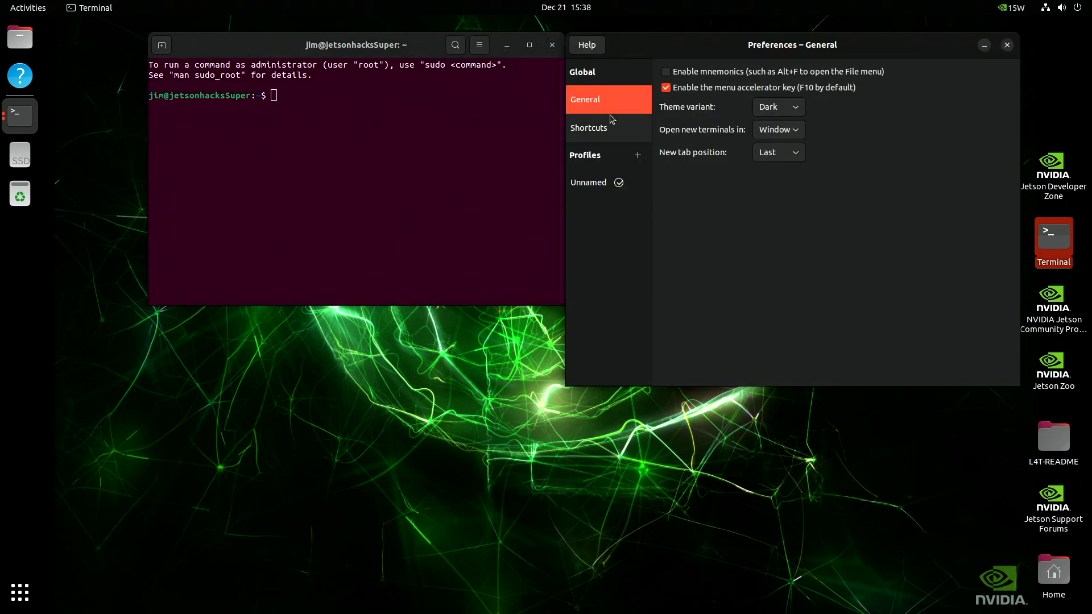
click(638, 155)
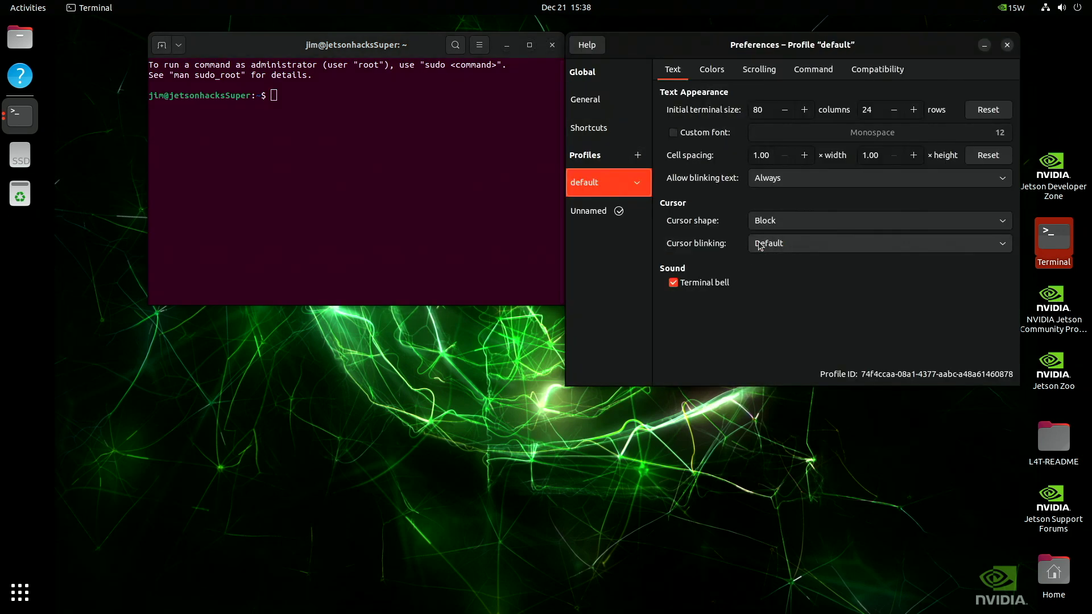
click(864, 132)
double_click(835, 332)
text(16)
click(887, 82)
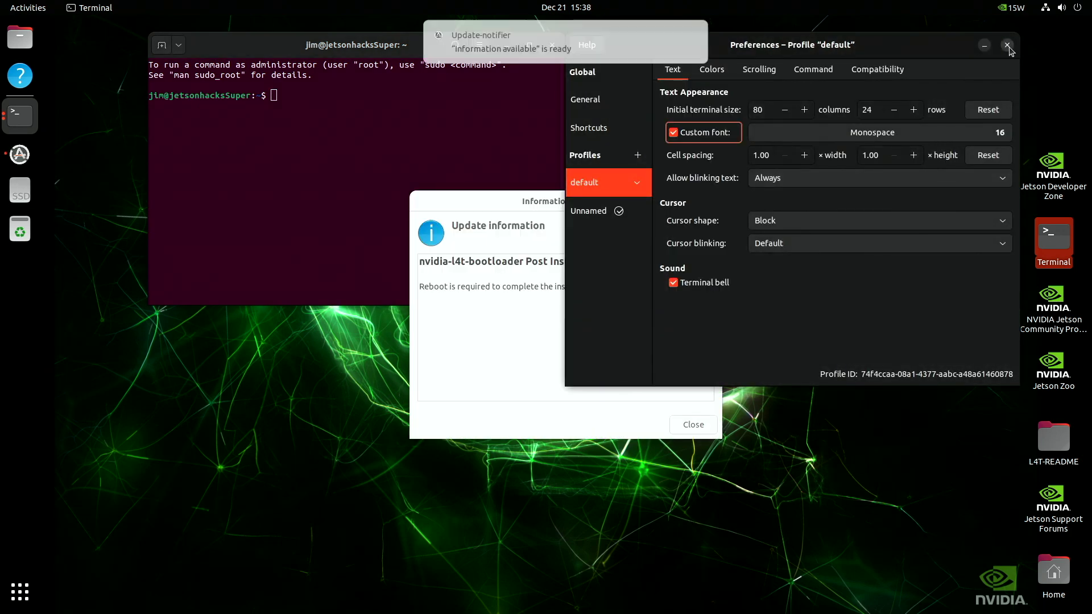
click(1007, 47)
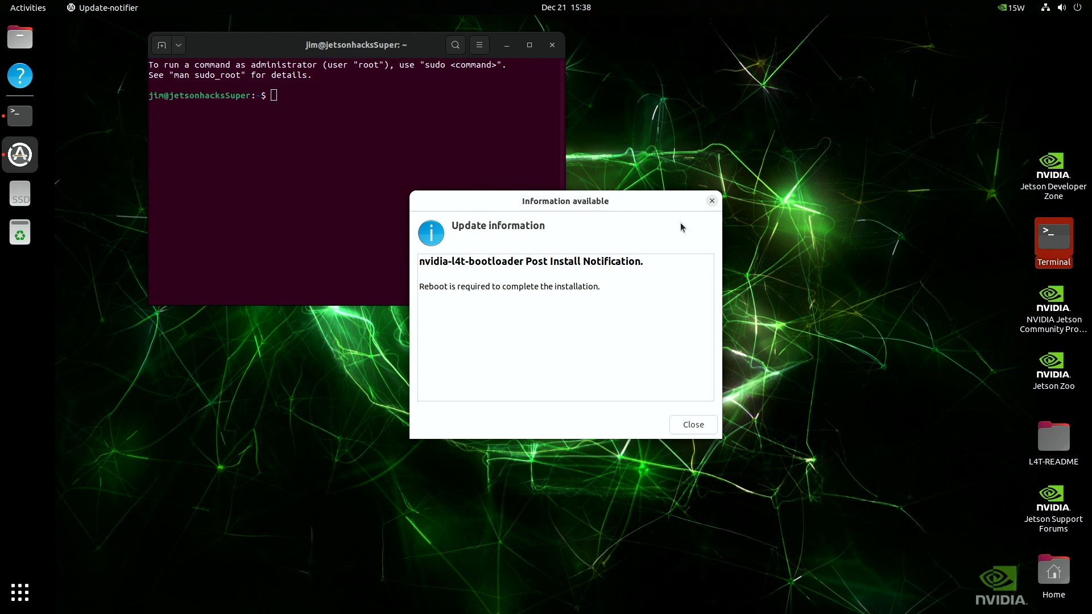
drag(653, 202, 857, 146)
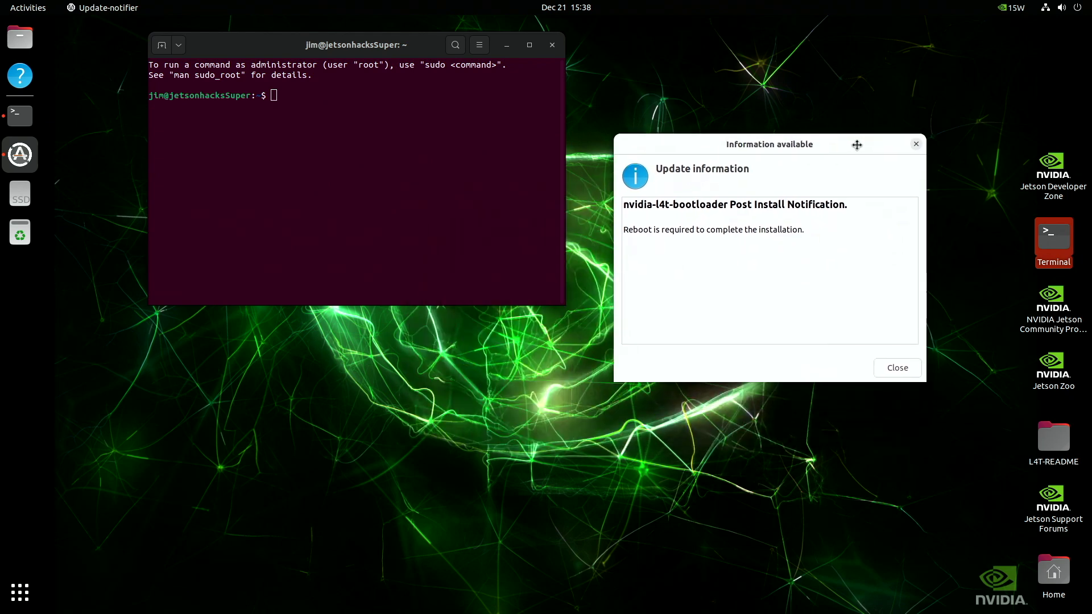
text(cat /e)
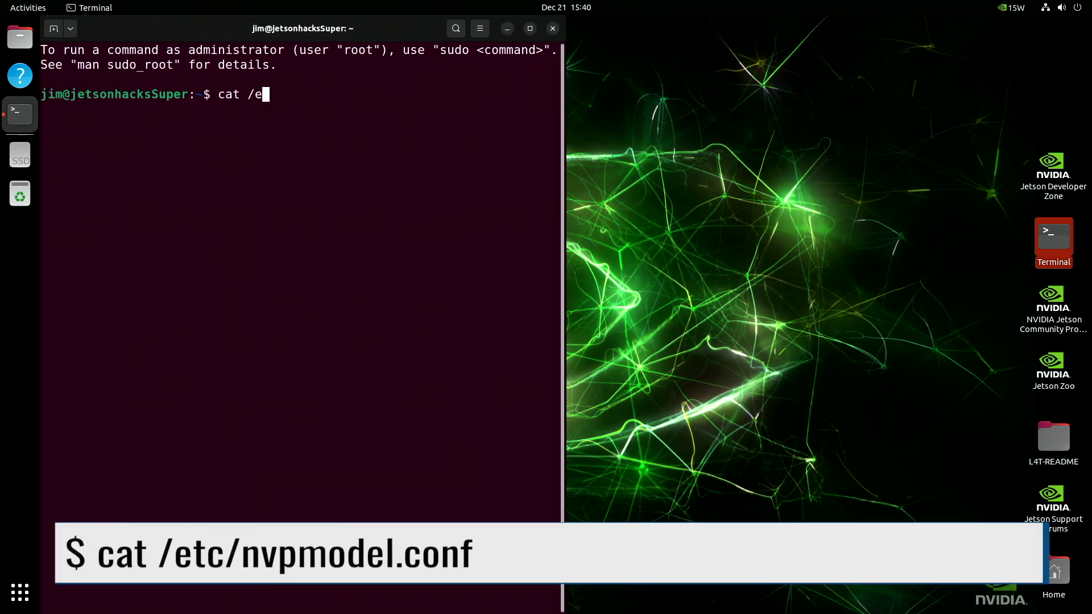
text(tc/nvpmodel.conf)
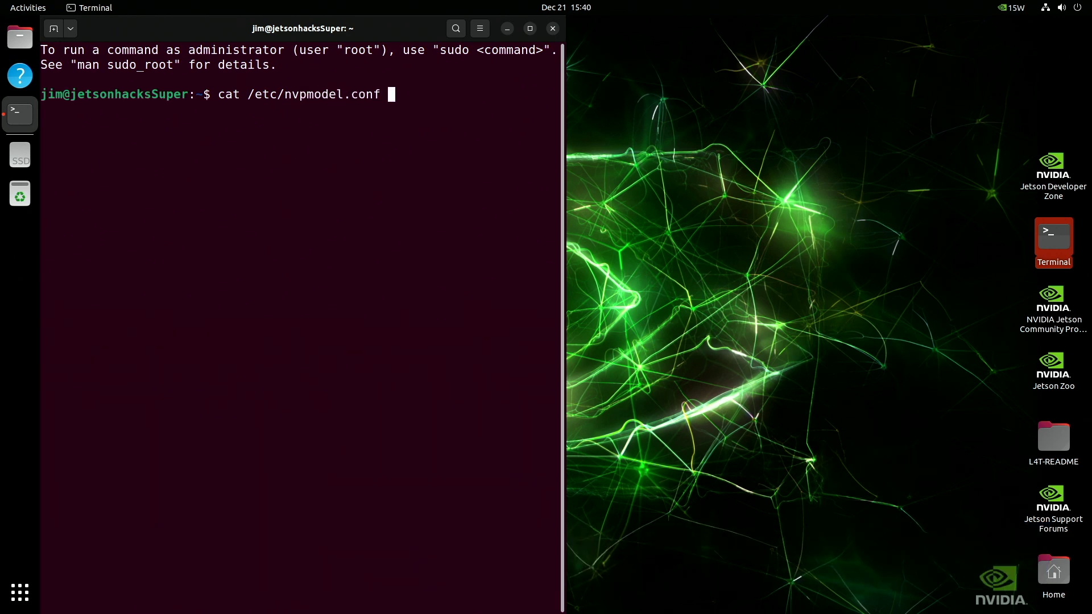
Print /etc/nvpmodel.conf and review its 15W and 7W power models with default mode 0.
key(Return)
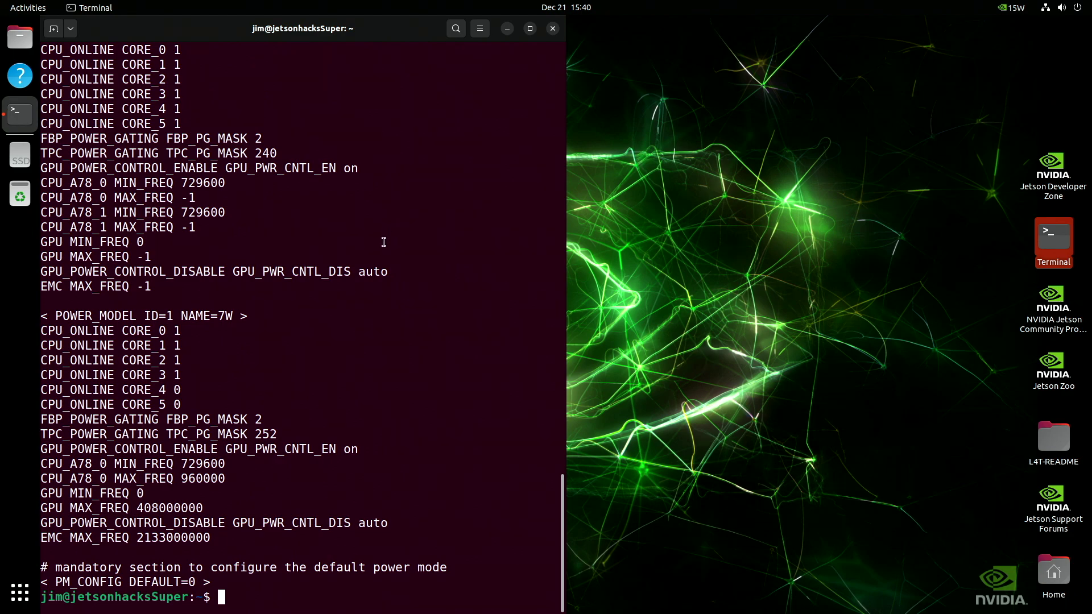
scroll(383, 242, up, 4)
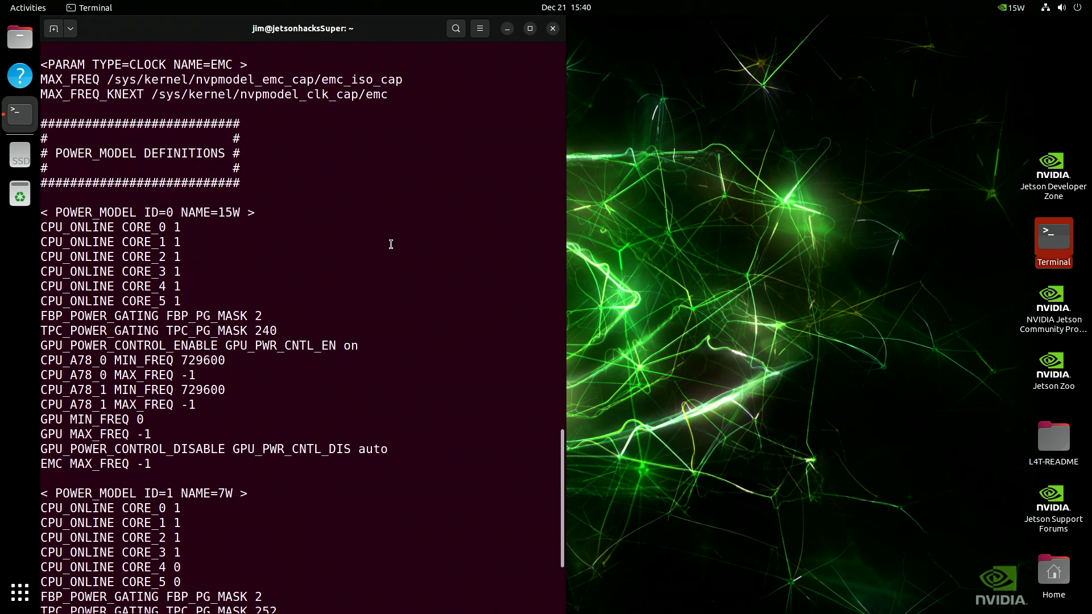
scroll(391, 244, down, 4)
scroll(391, 244, up, 8)
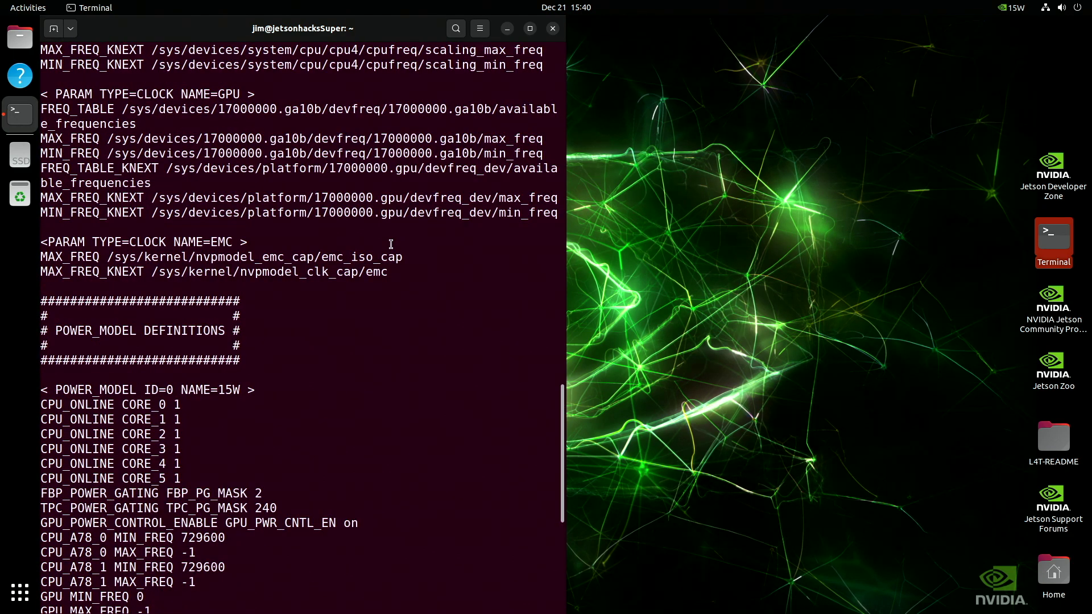
scroll(390, 244, up, 20)
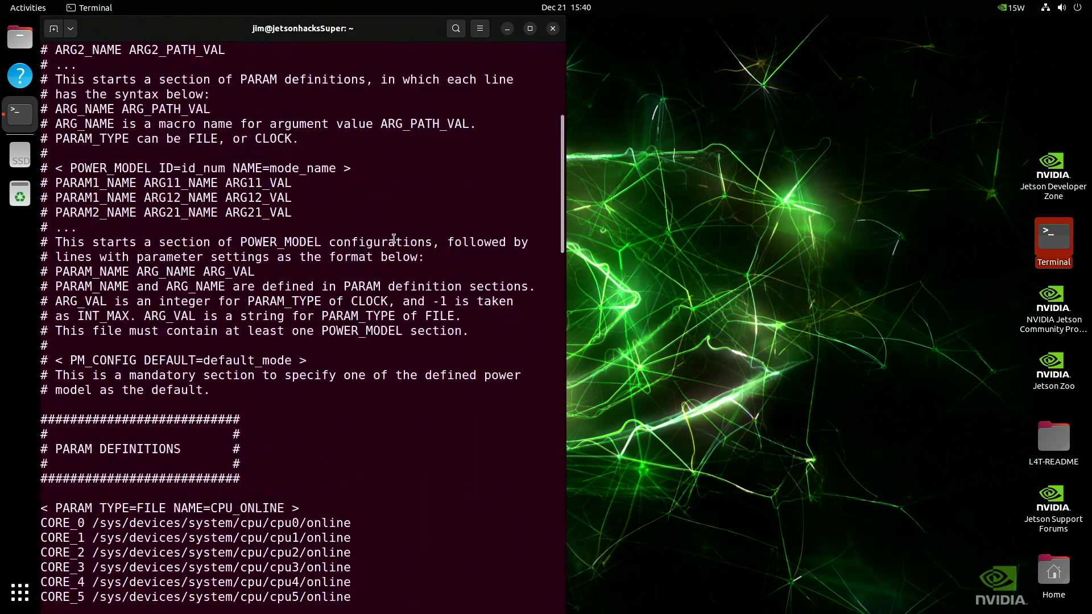
scroll(393, 239, up, 6)
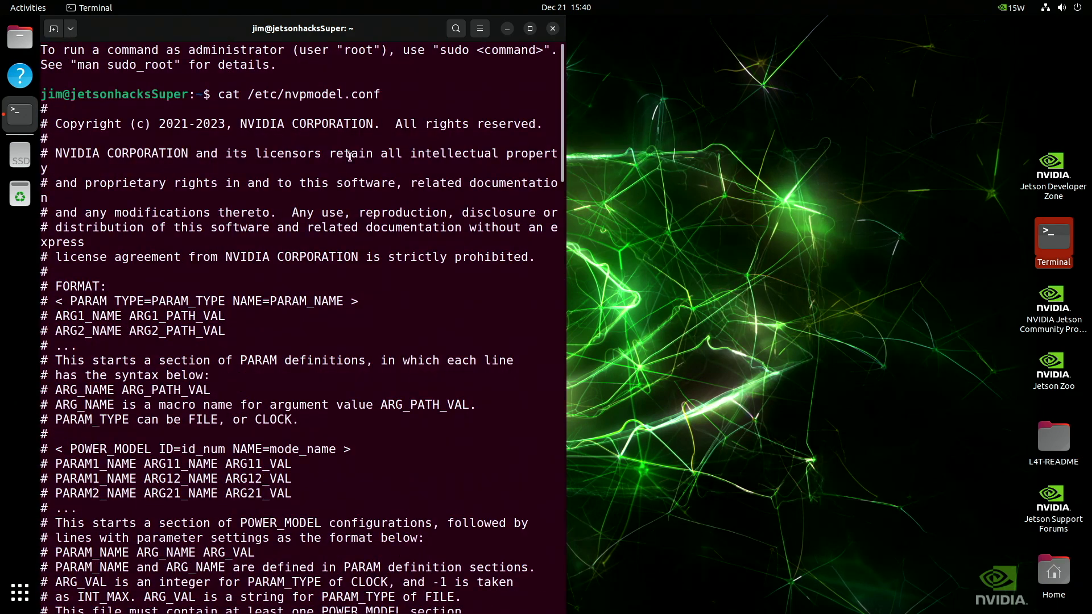
key(ctrl+l)
Delete /etc/nvpmodel.conf with sudo rm -rf.
text(sudo rm -r)
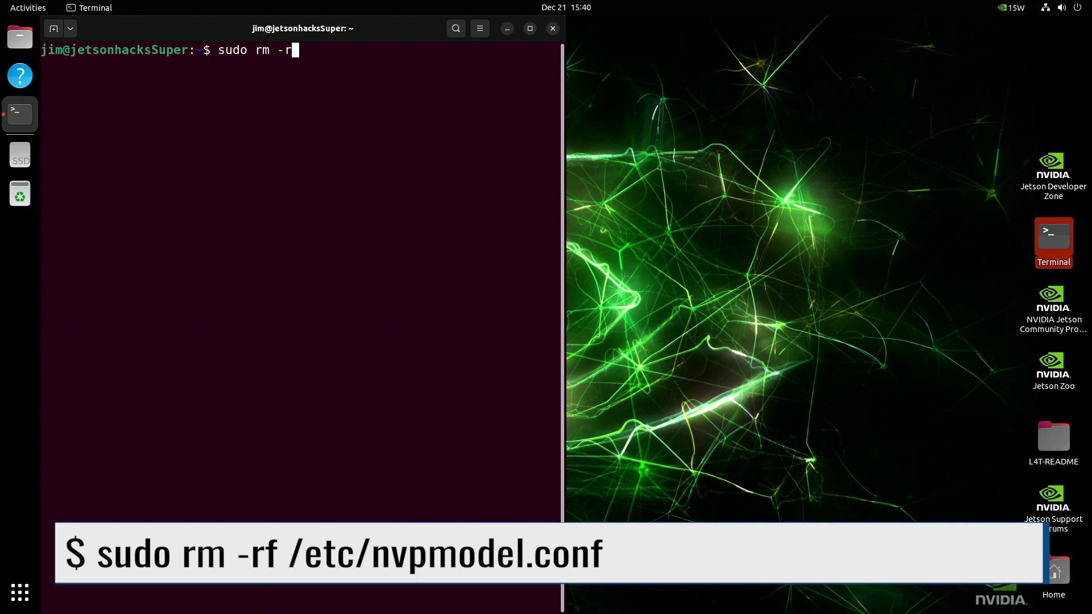
text(f /etc/nvpmodel.conf)
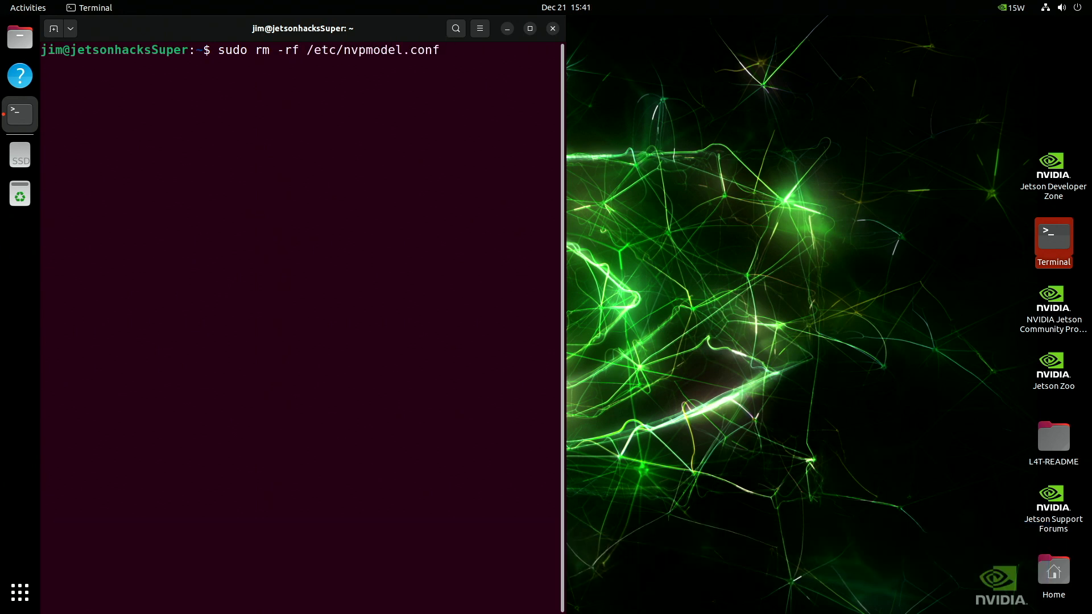
key(Return)
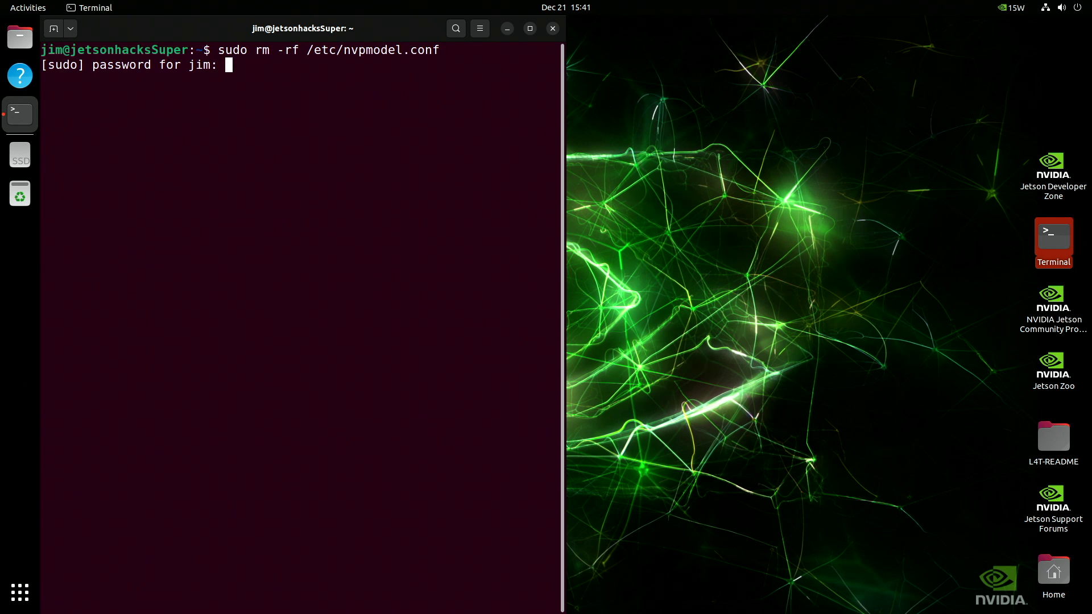
key(Return)
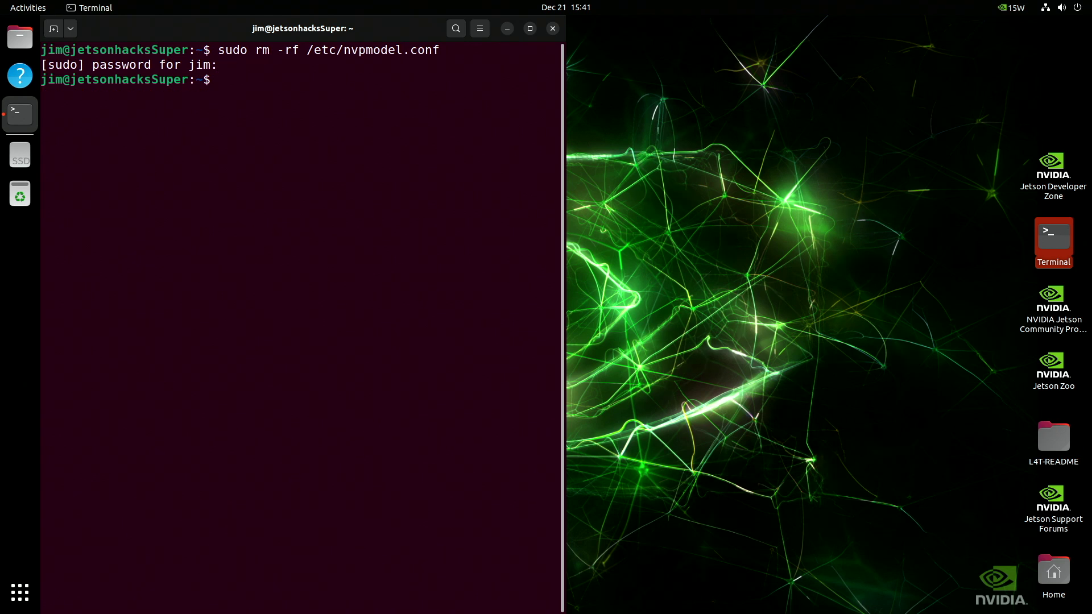
Install python3-pip with apt, then jetson-stats 4.3.0 with sudo pip3 install -U jetson-stats.
text(sudo apt install pyth)
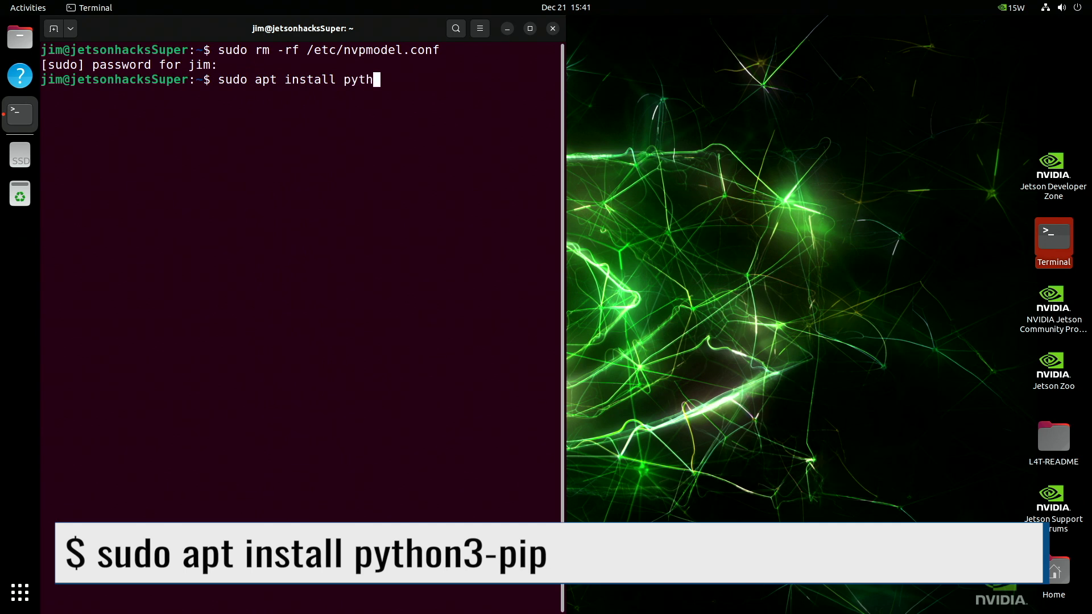
text(on3-pipi)
key(Return)
text(Y)
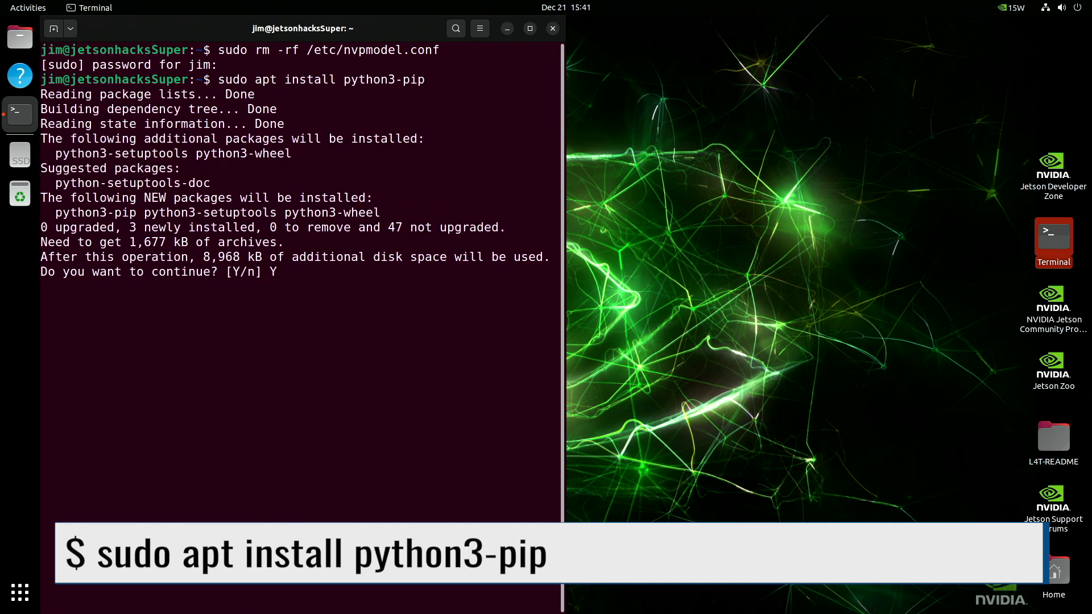
key(Return)
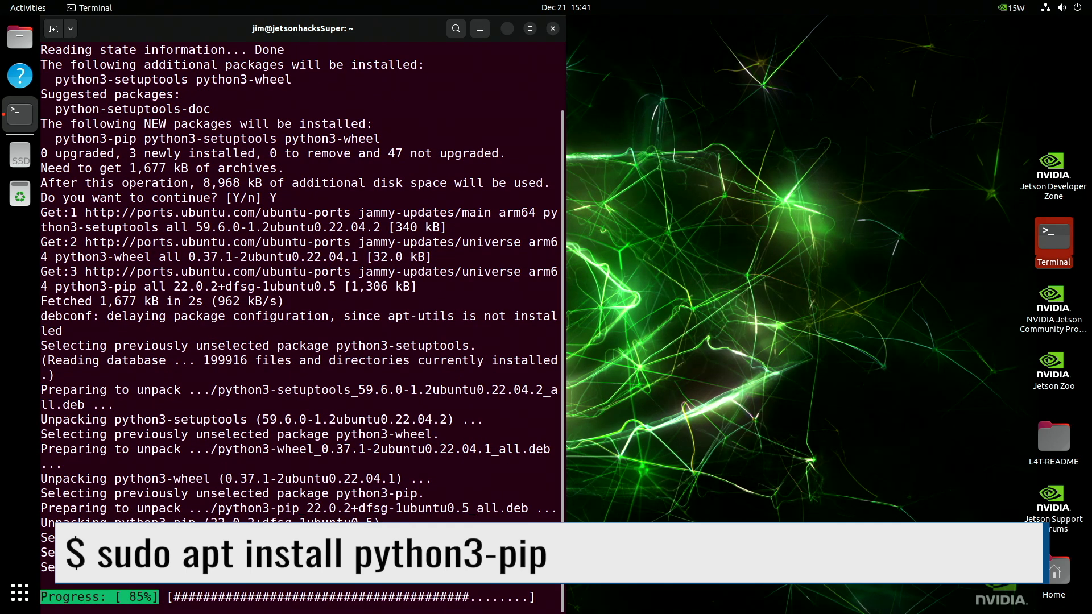
text(sudo p)
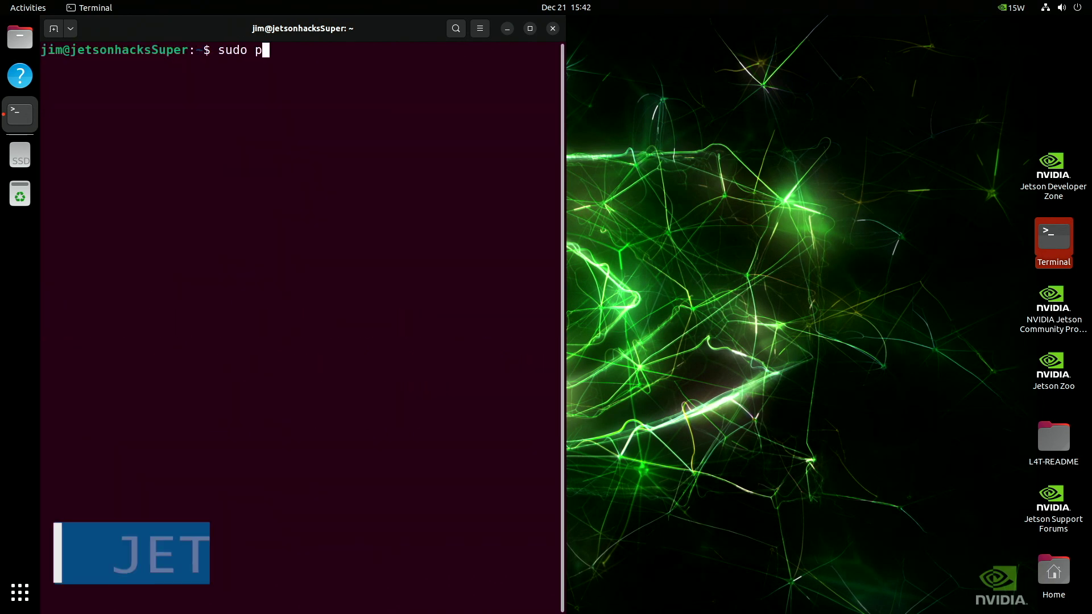
text(ip3 install -U jetson-stats)
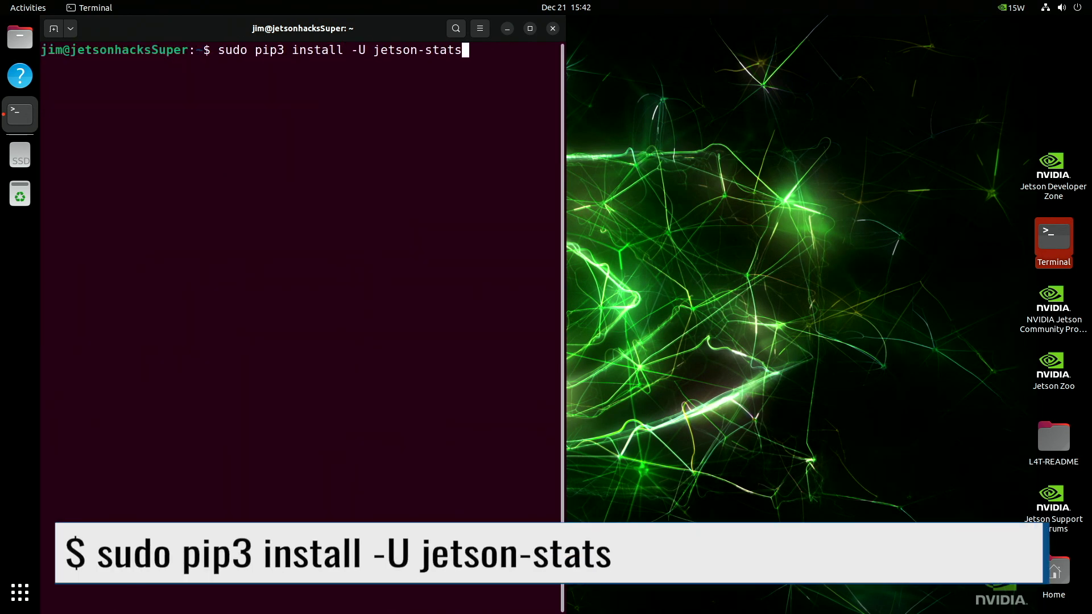
key(Return)
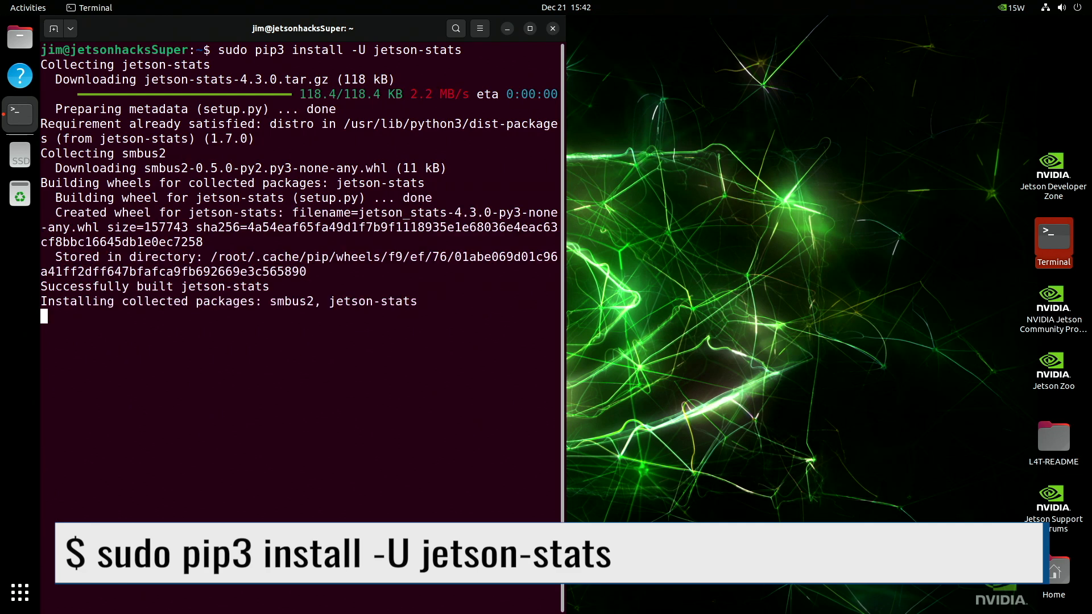
click(1081, 8)
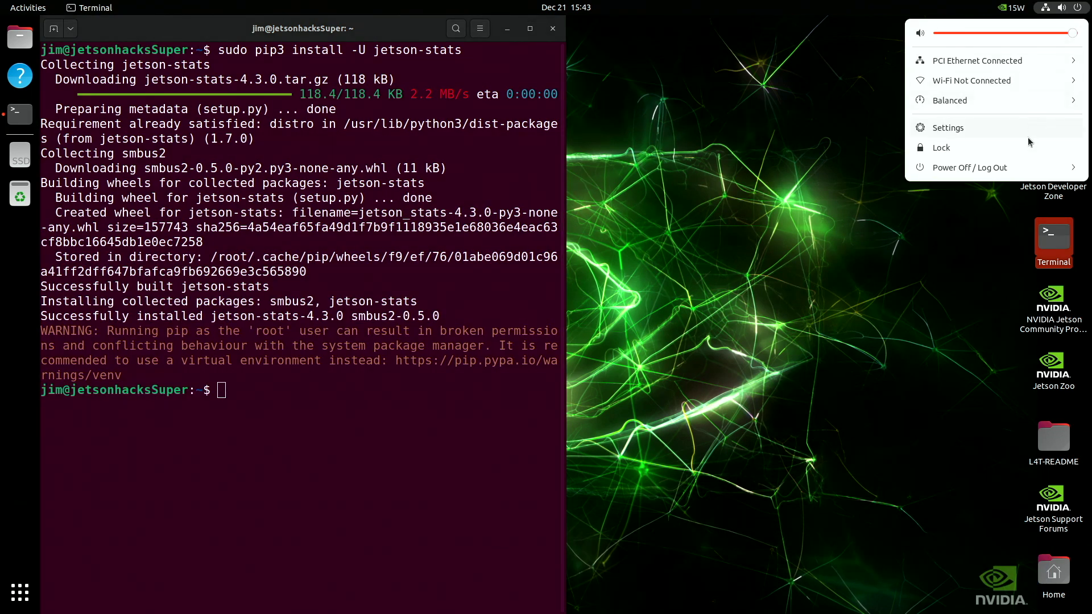
Restart the Jetson from the system menu's Power Off / Log Out options.
click(1022, 167)
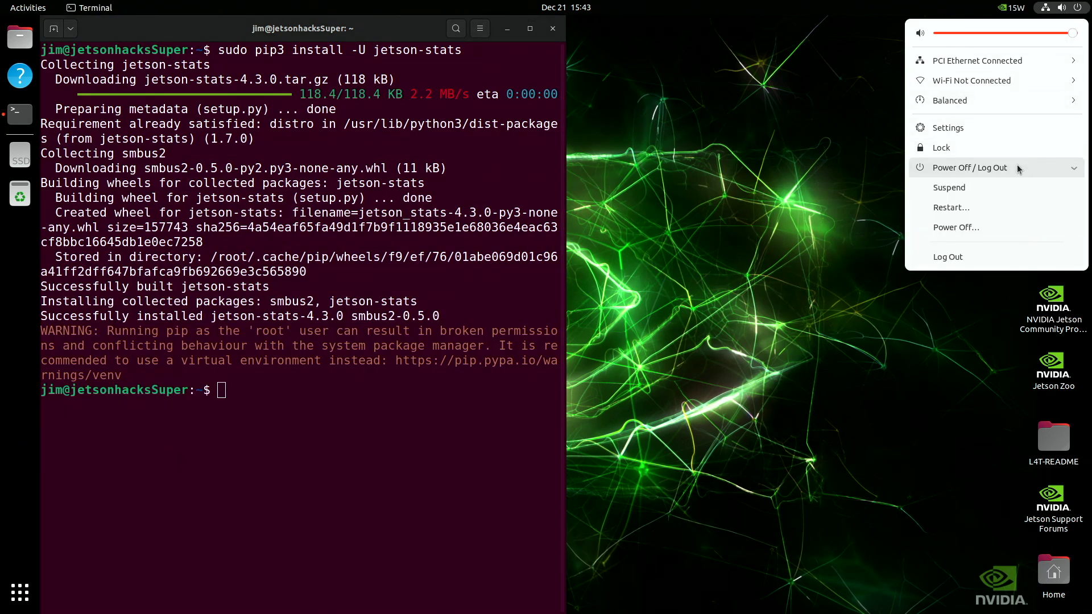
click(977, 206)
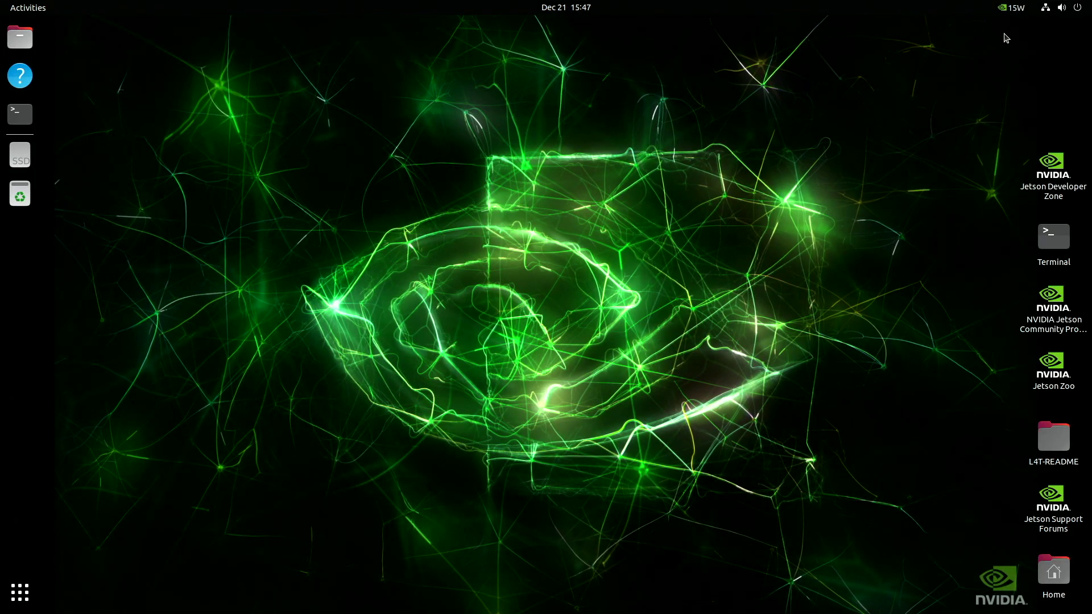
Switch the Jetson power mode from 15W to 2: MAXN in the top-bar indicator.
click(1015, 12)
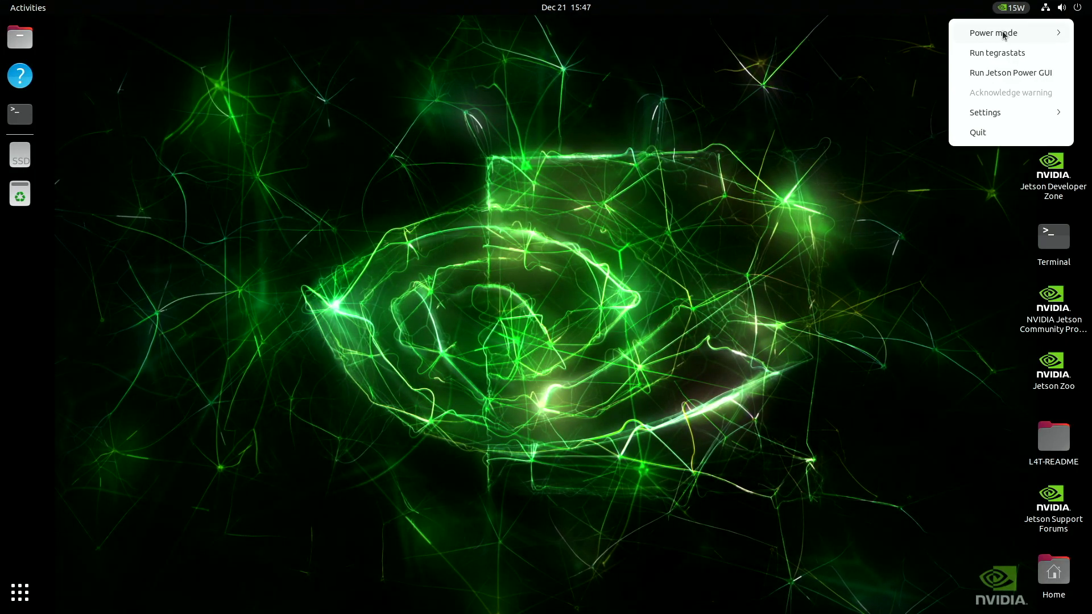
click(1004, 34)
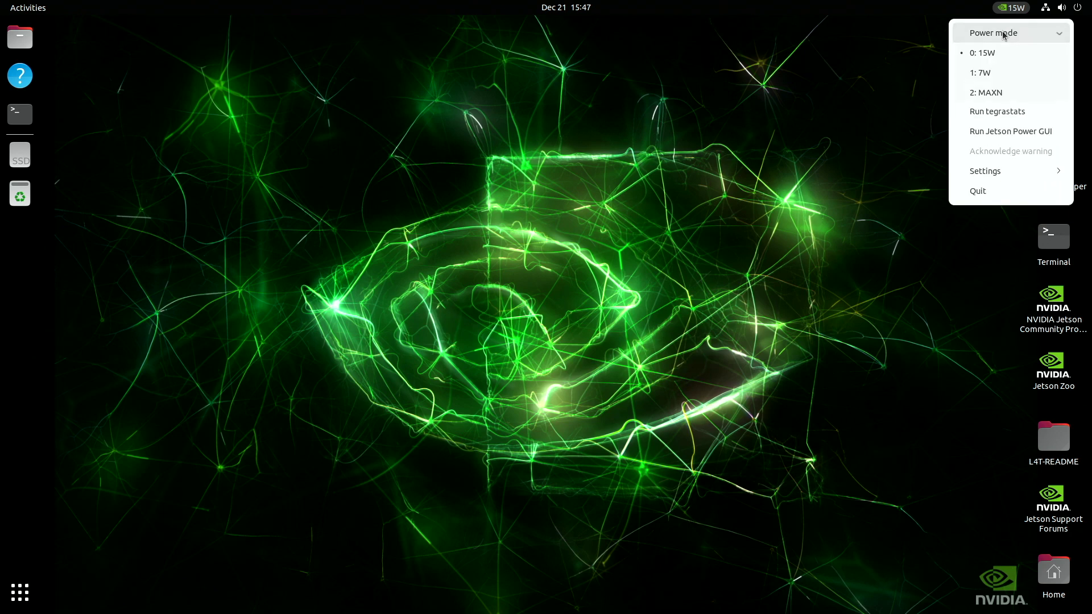
click(985, 92)
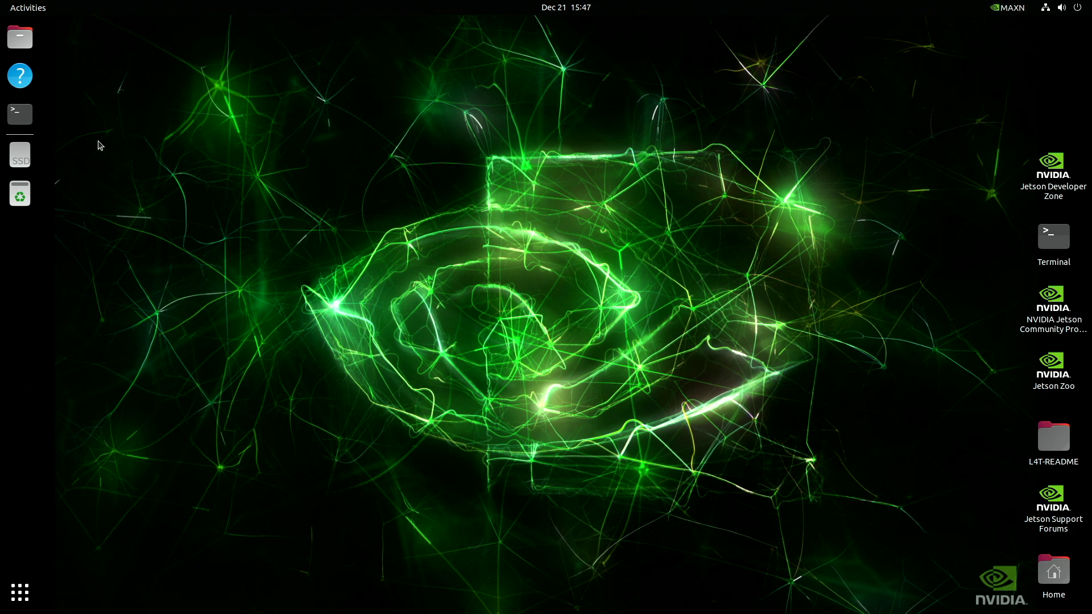
Start the jtop monitor in a new terminal window.
click(22, 114)
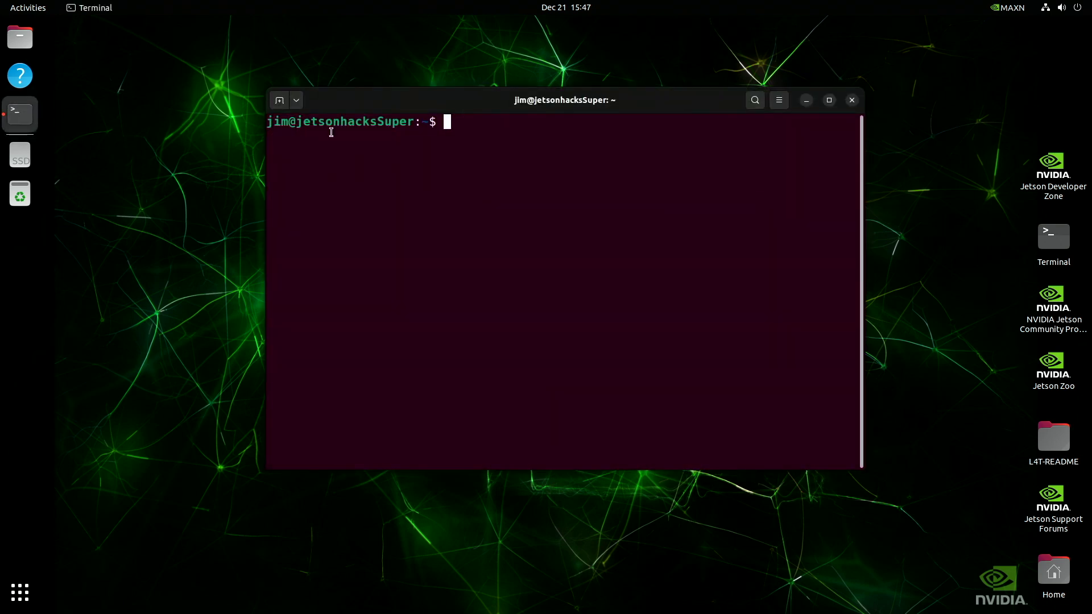
text(jtop)
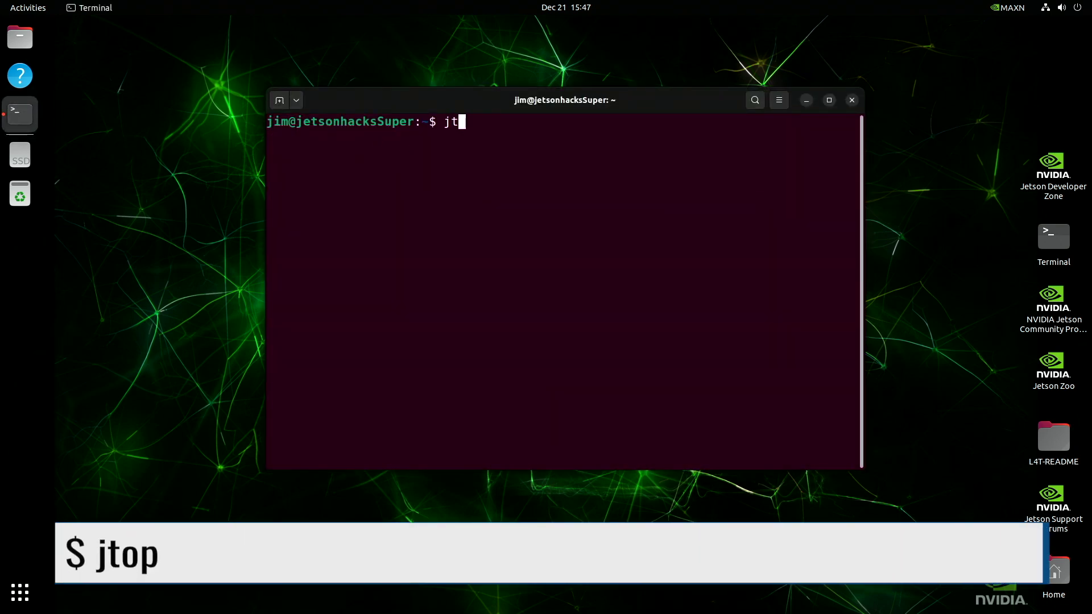
key(Return)
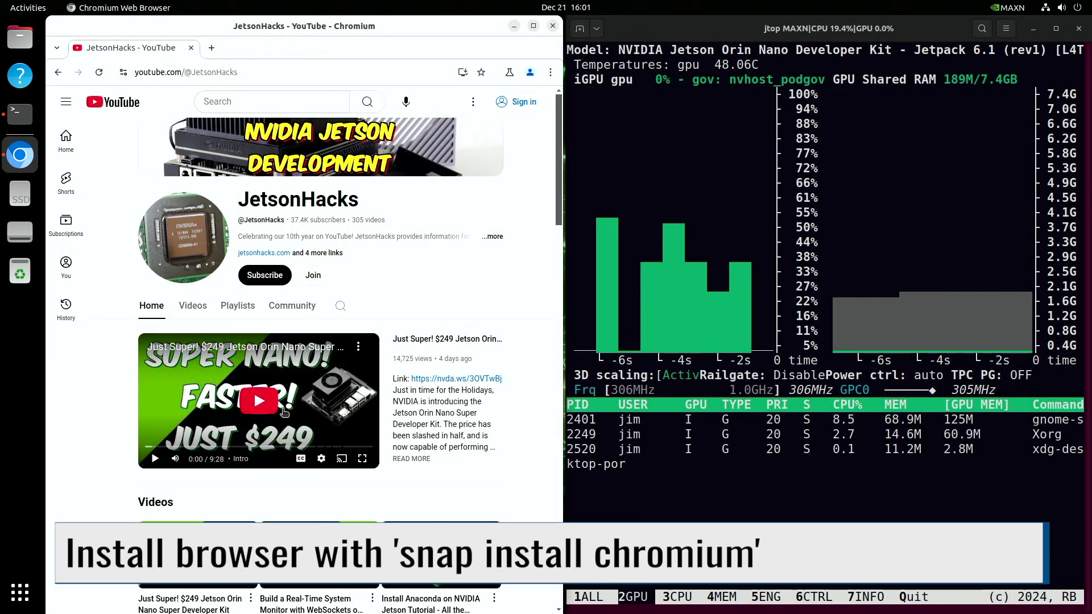
Play the JetsonHacks video in Chromium and focus the jtop window to watch GPU load.
click(260, 404)
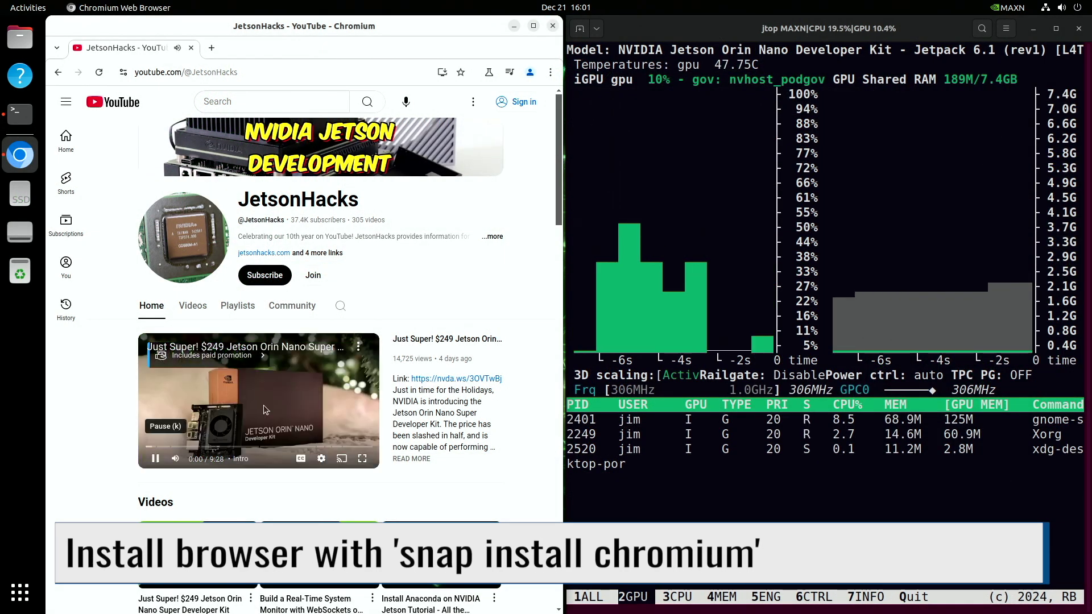
click(869, 83)
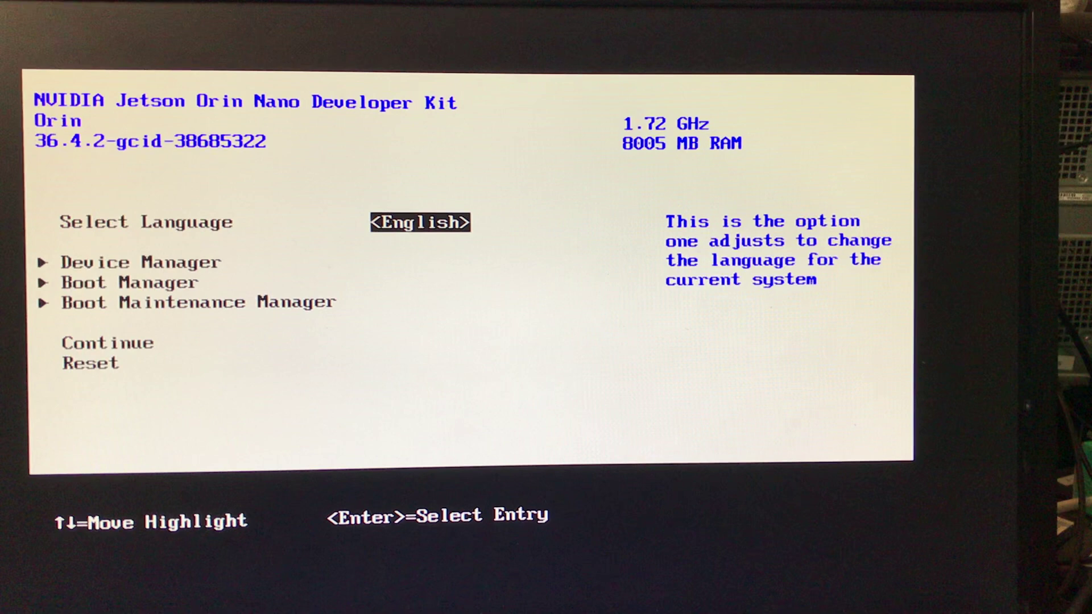
Enter the UEFI Boot Manager and highlight the SD Device boot entry.
key(Down)
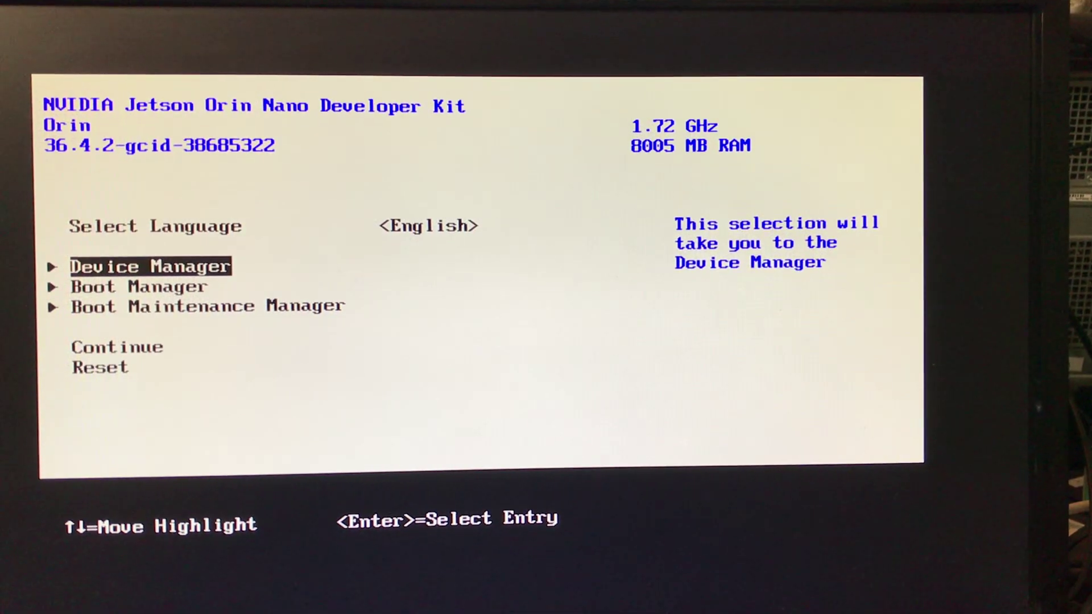
key(Down)
key(Return)
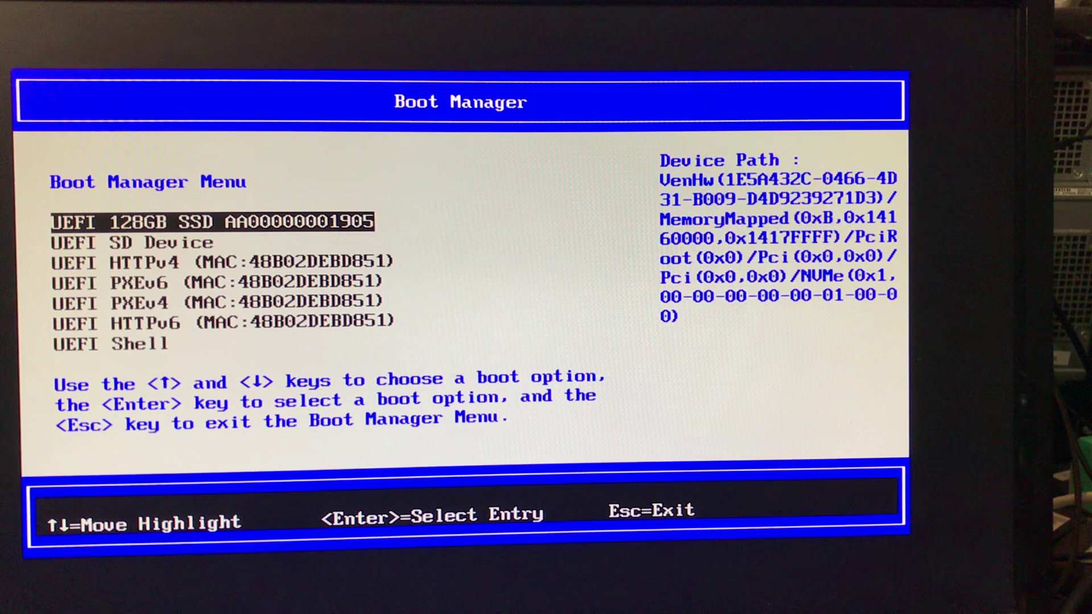
key(Down)
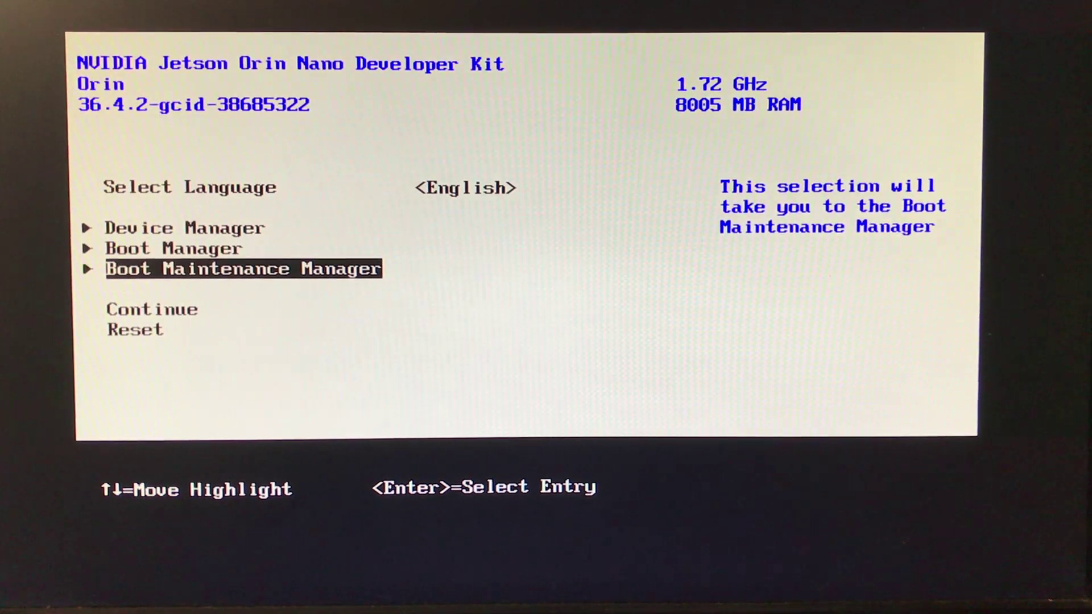
Open Change Boot Order under Boot Maintenance Manager > Boot Options and edit the entry list.
key(Return)
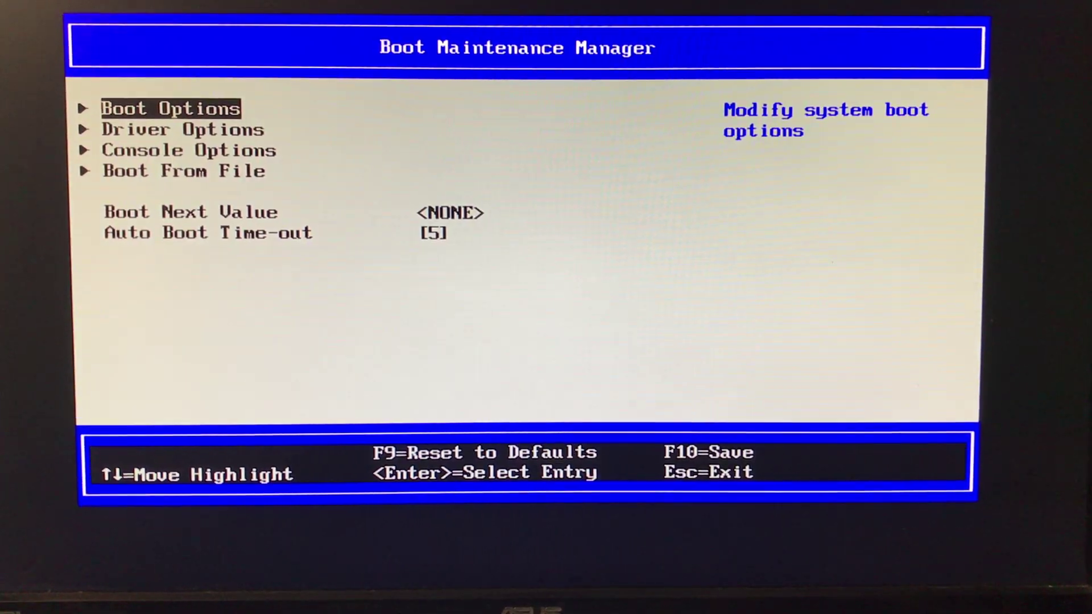
key(Return)
key(Down)
key(Down)
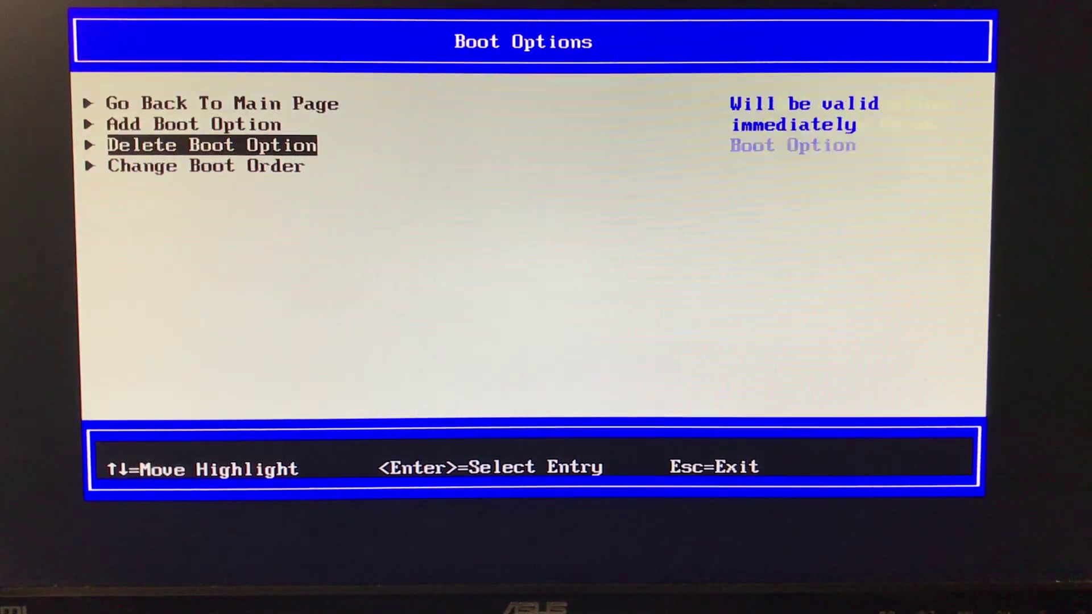
key(Down)
key(Return)
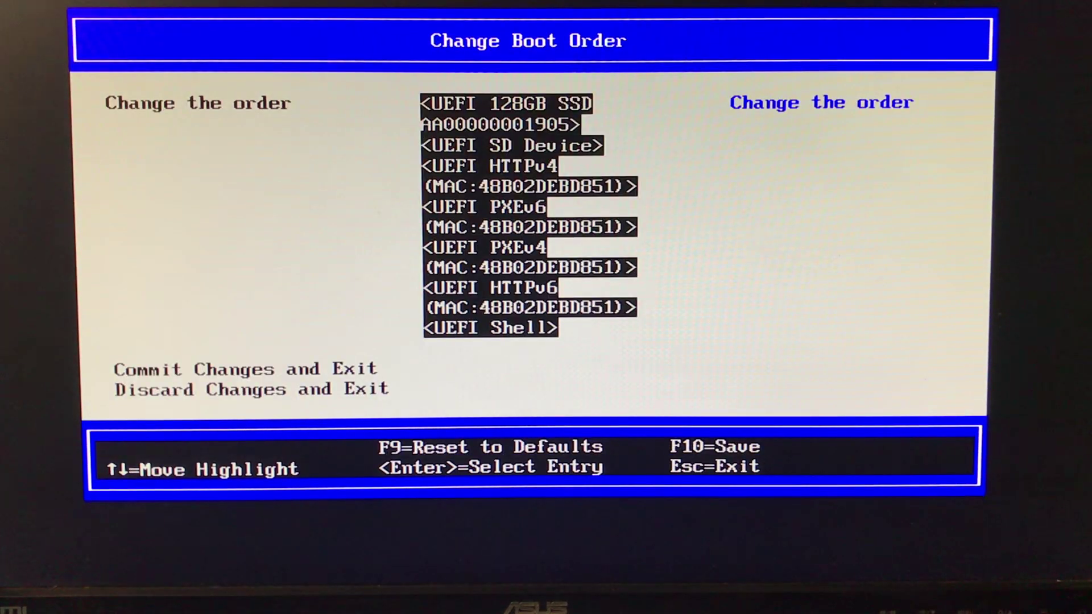
key(Return)
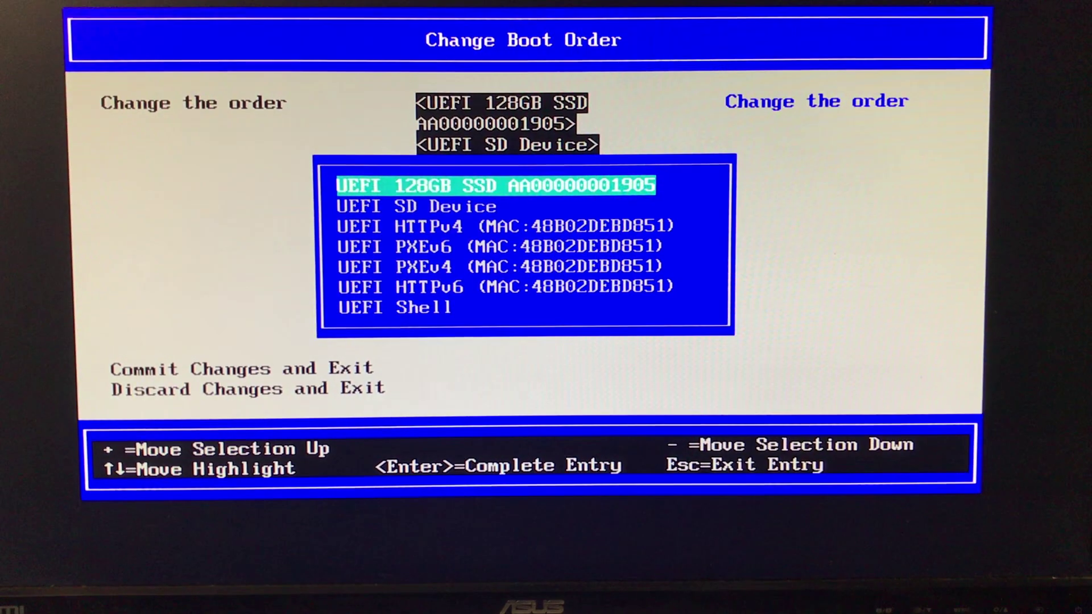